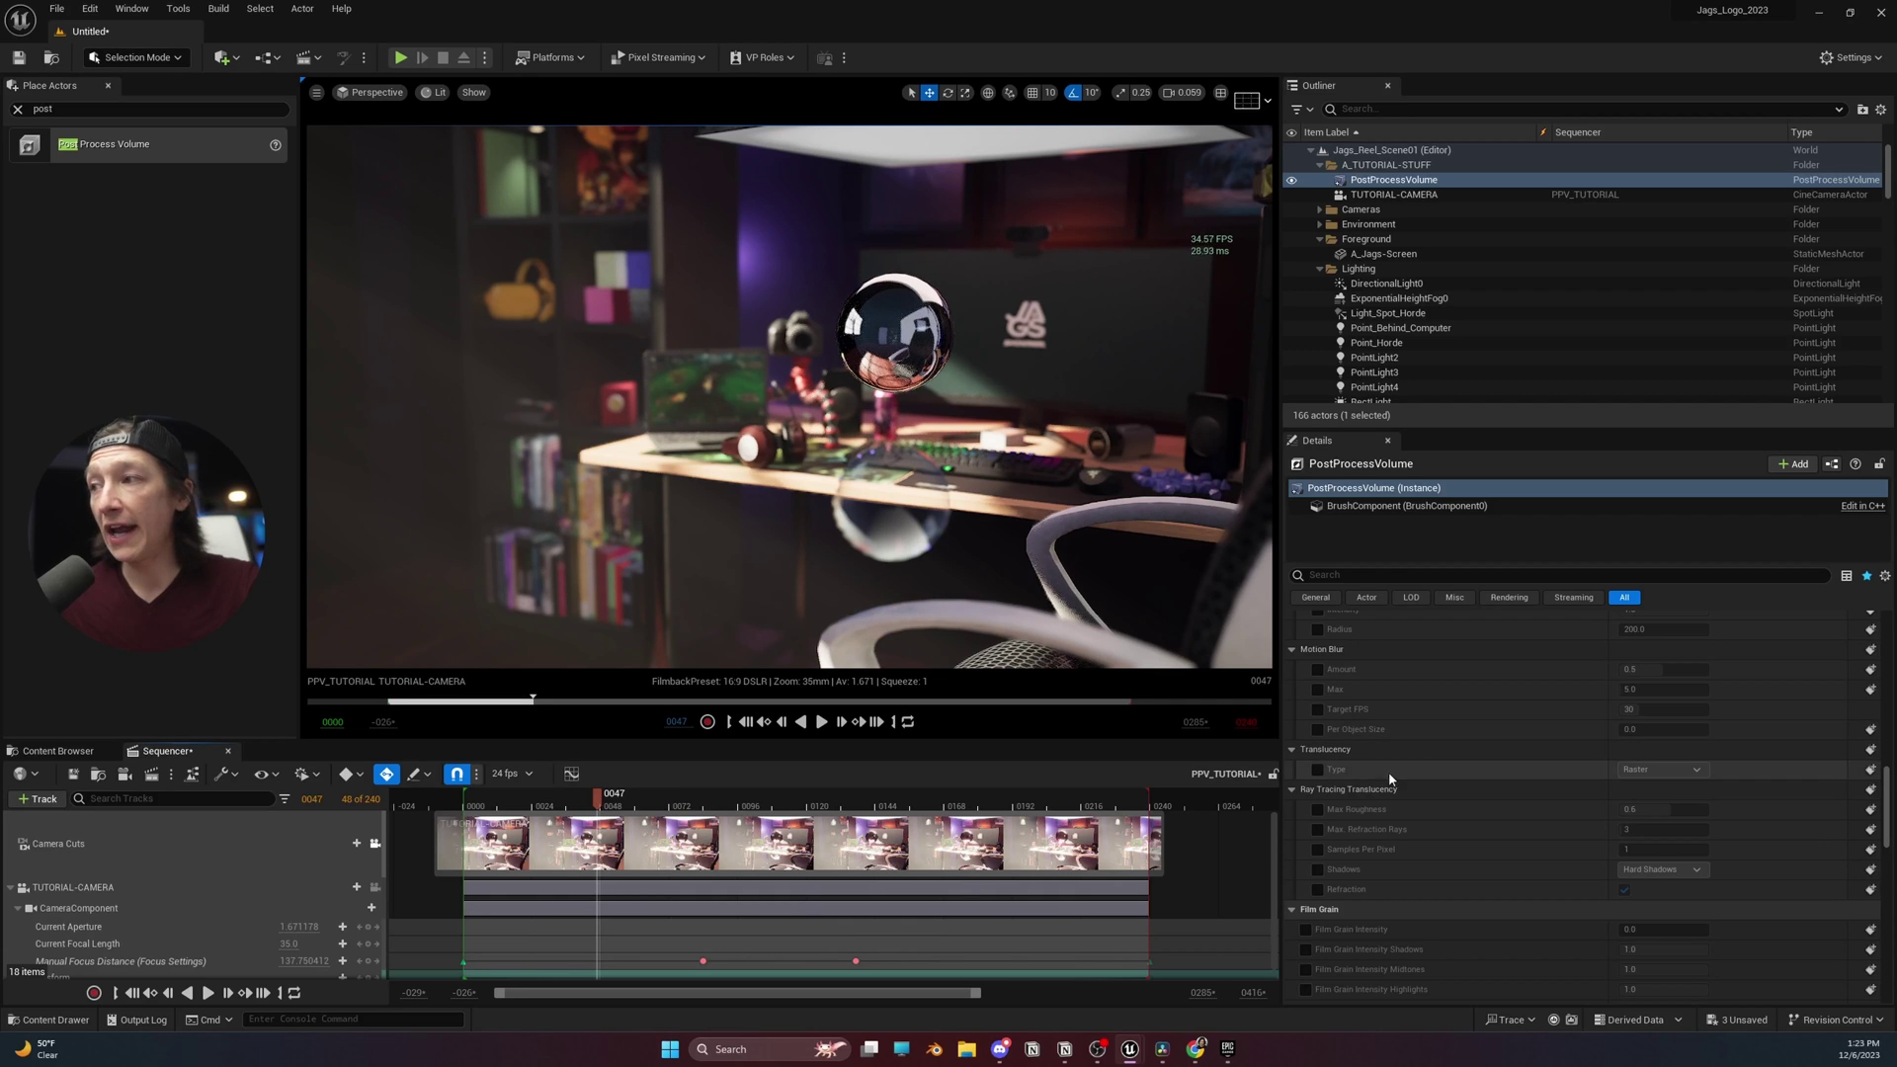
Select the PostProcessVolume and override its Translucency Type to Ray Tracing
{"action": "left_click", "coordinate": [886, 491]}
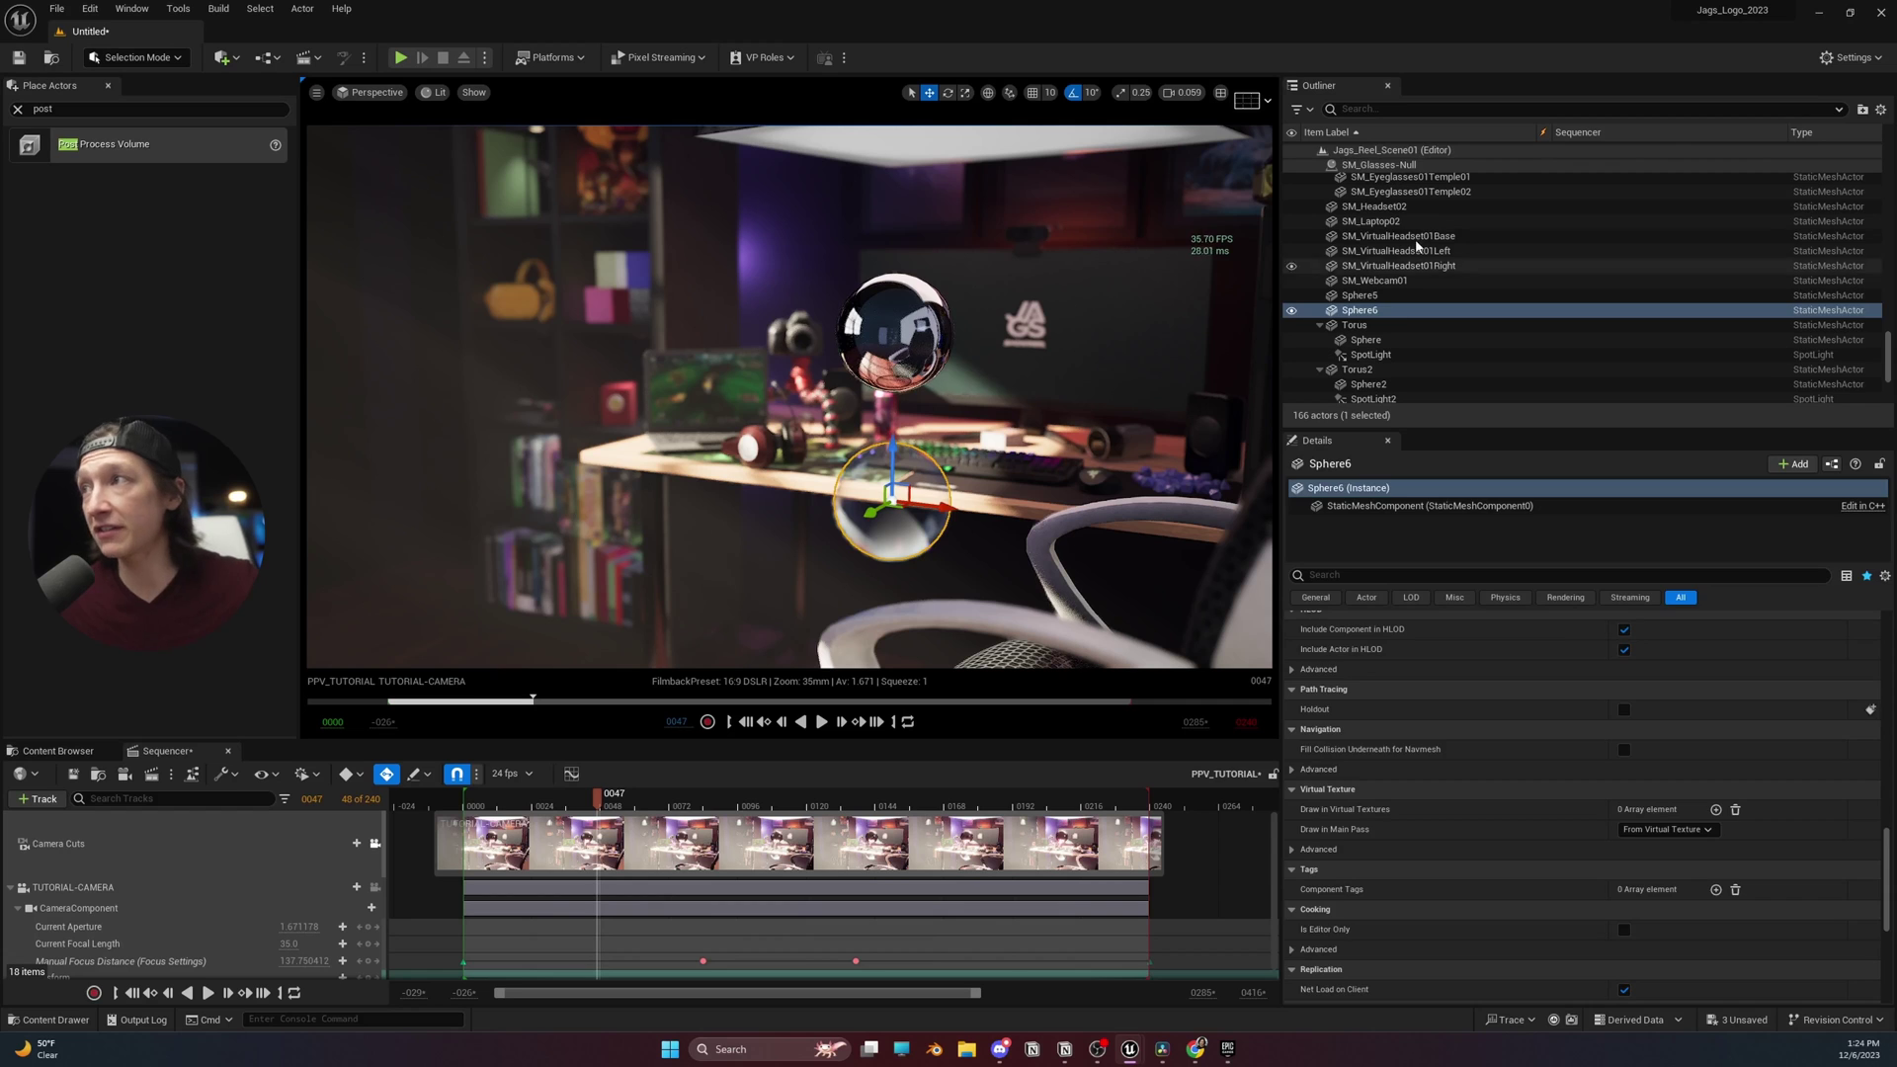
{"action": "key", "text": "Escape"}
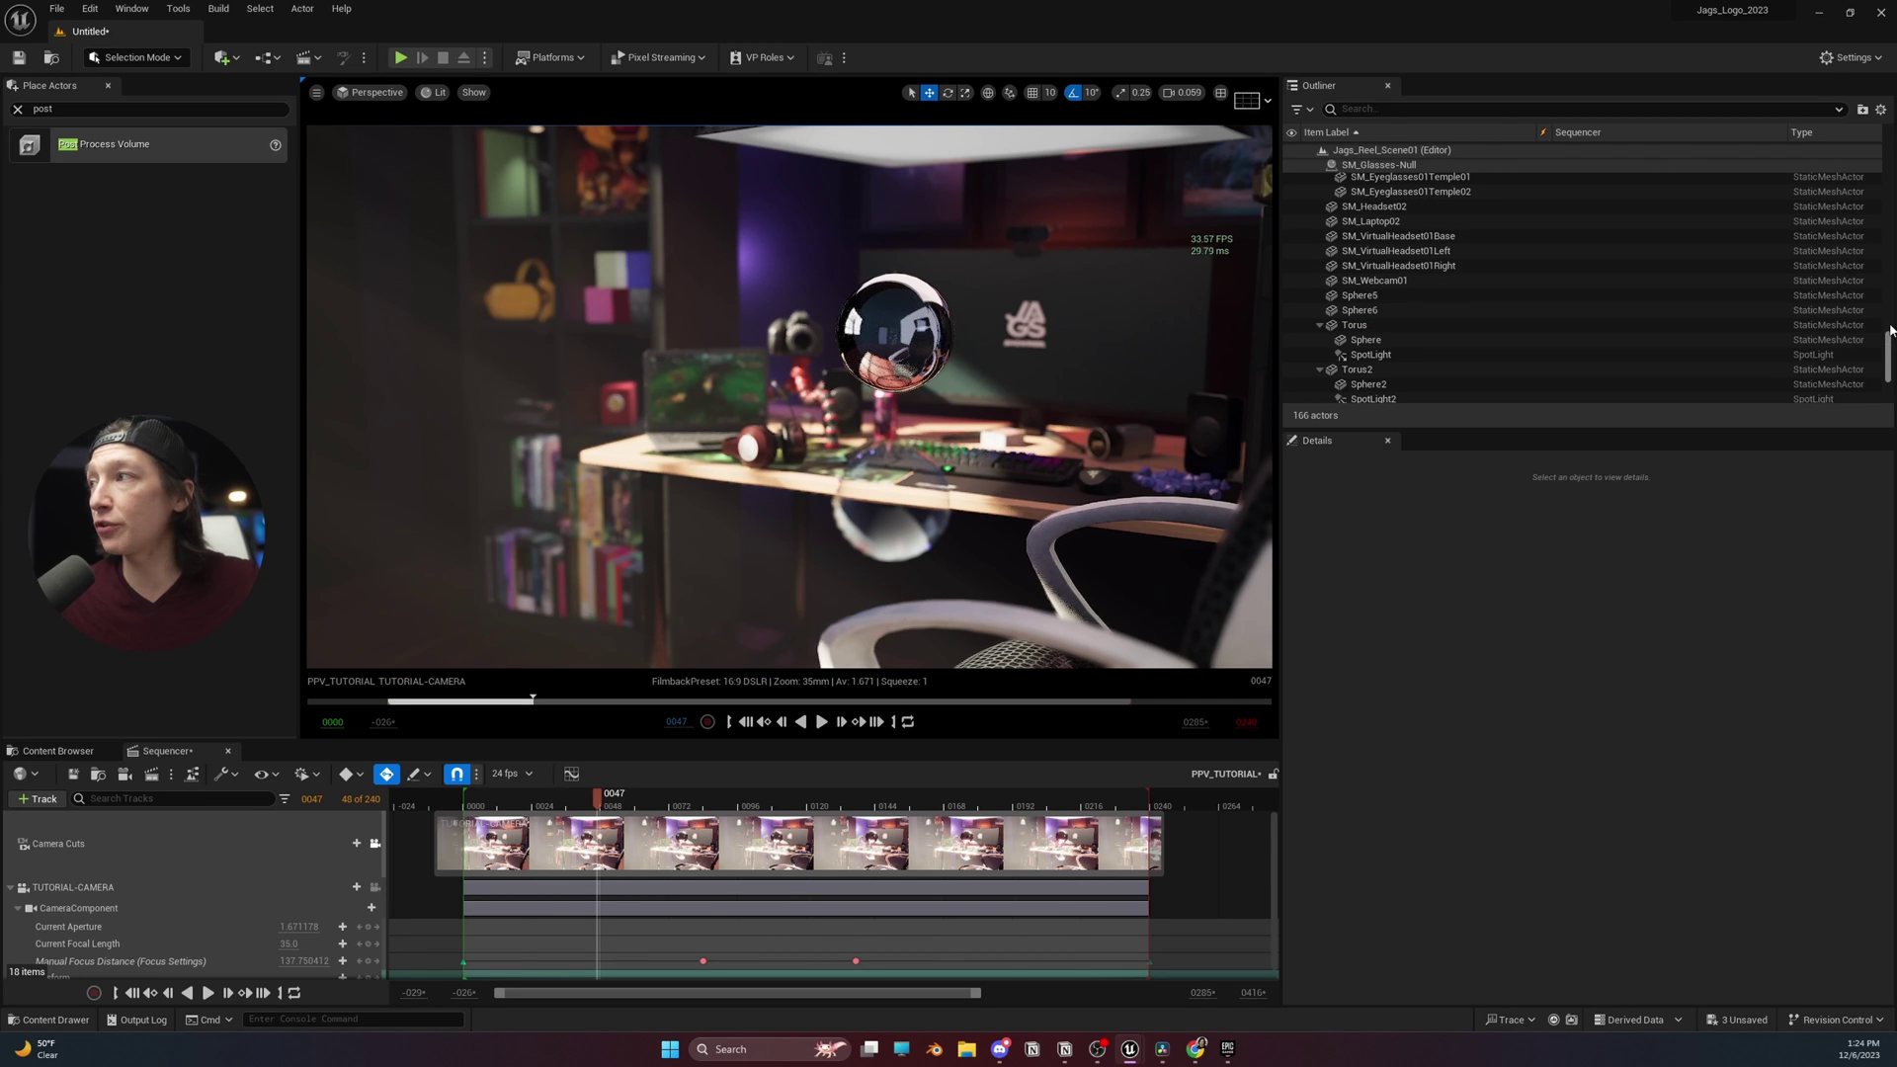
{"action": "left_click_drag", "start_coordinate": [1888, 353], "coordinate": [1882, 159]}
{"action": "left_click", "coordinate": [1453, 180]}
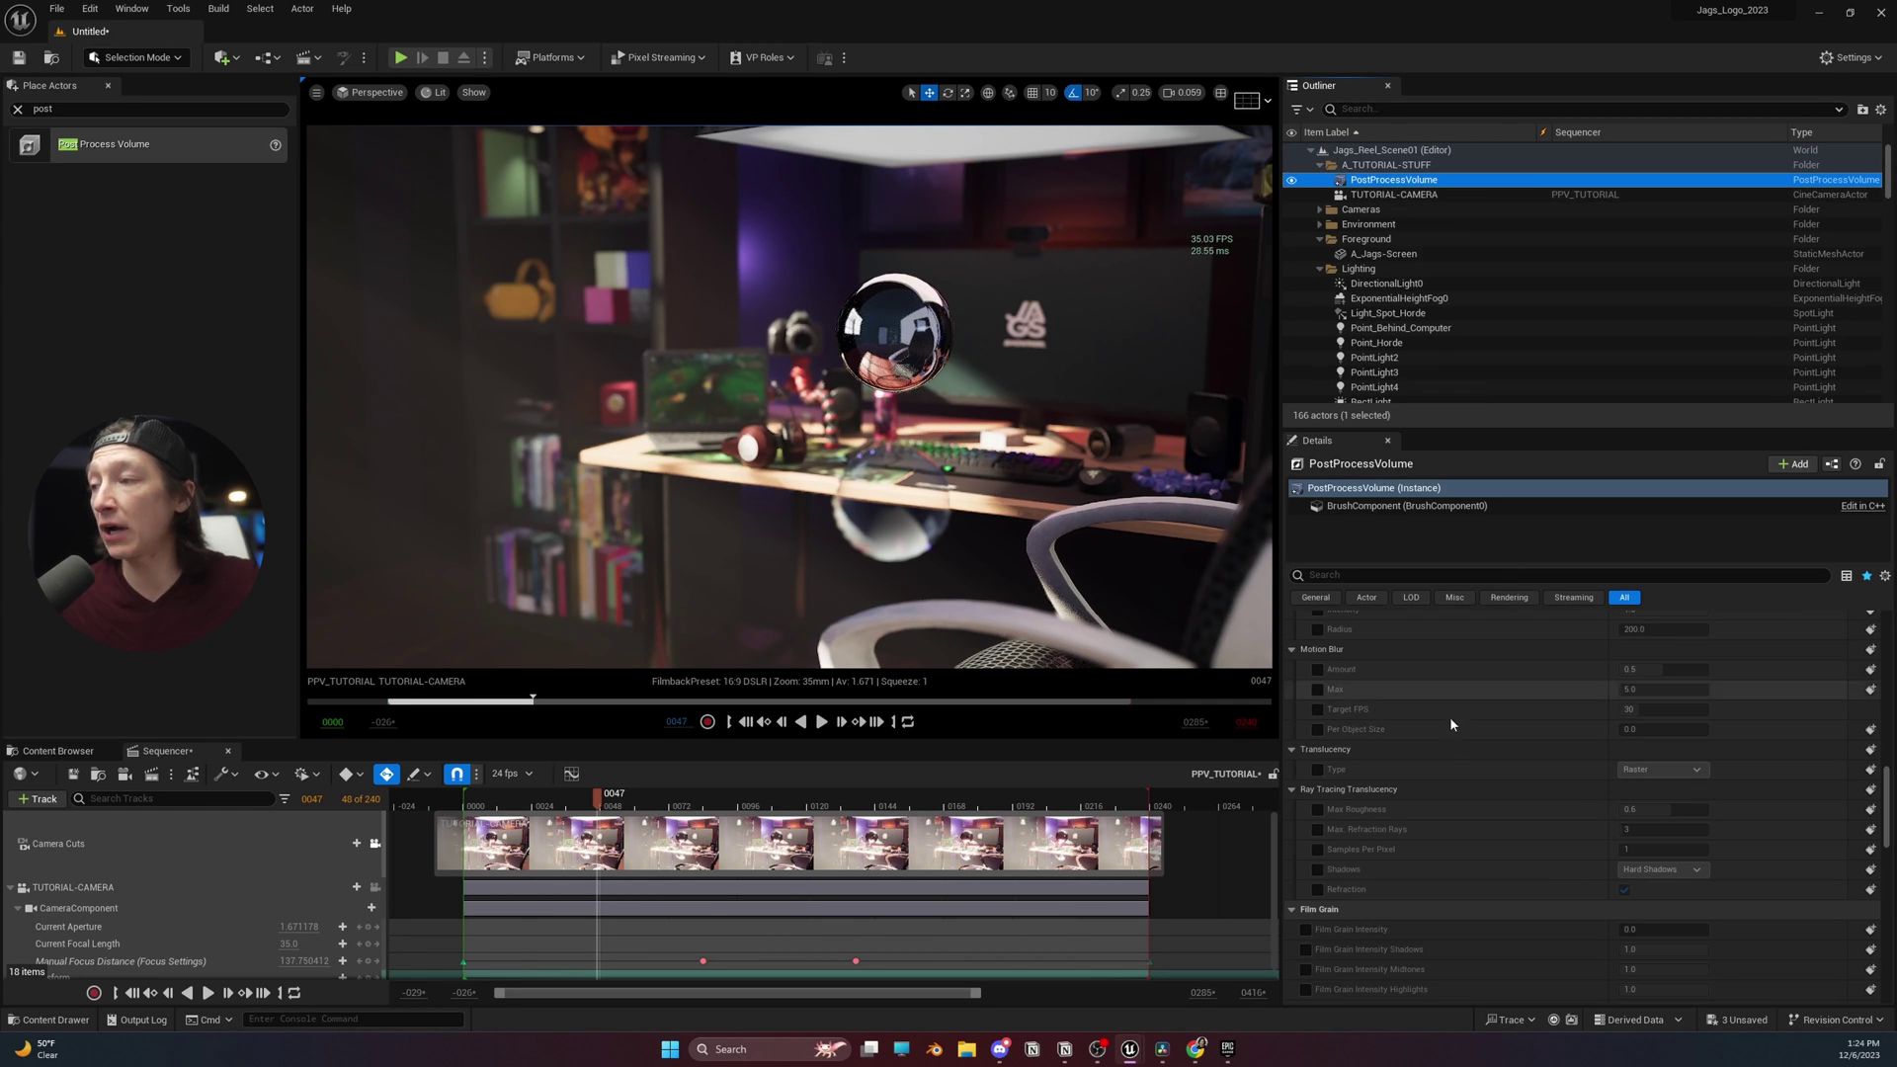
{"action": "scroll", "coordinate": [1355, 810], "scroll_direction": "down", "scroll_amount": 3}
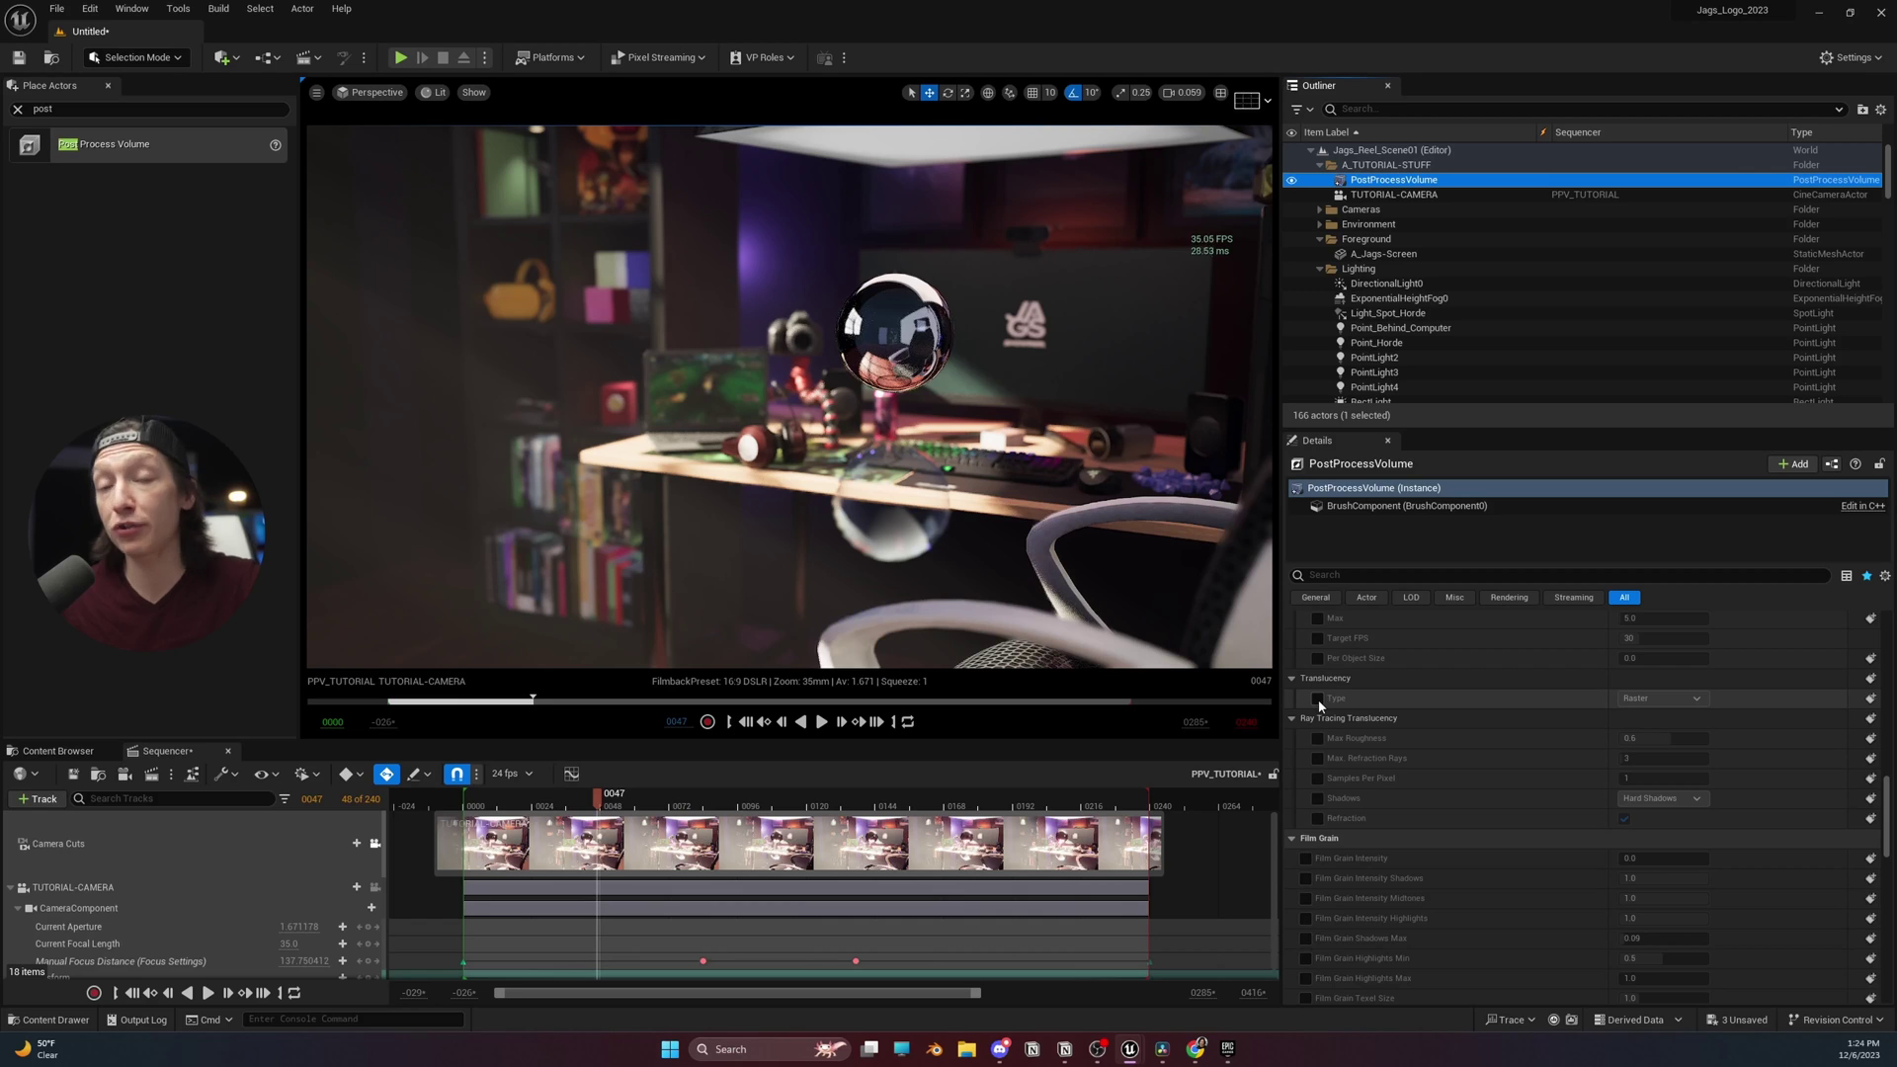
{"action": "left_click", "coordinate": [1318, 698]}
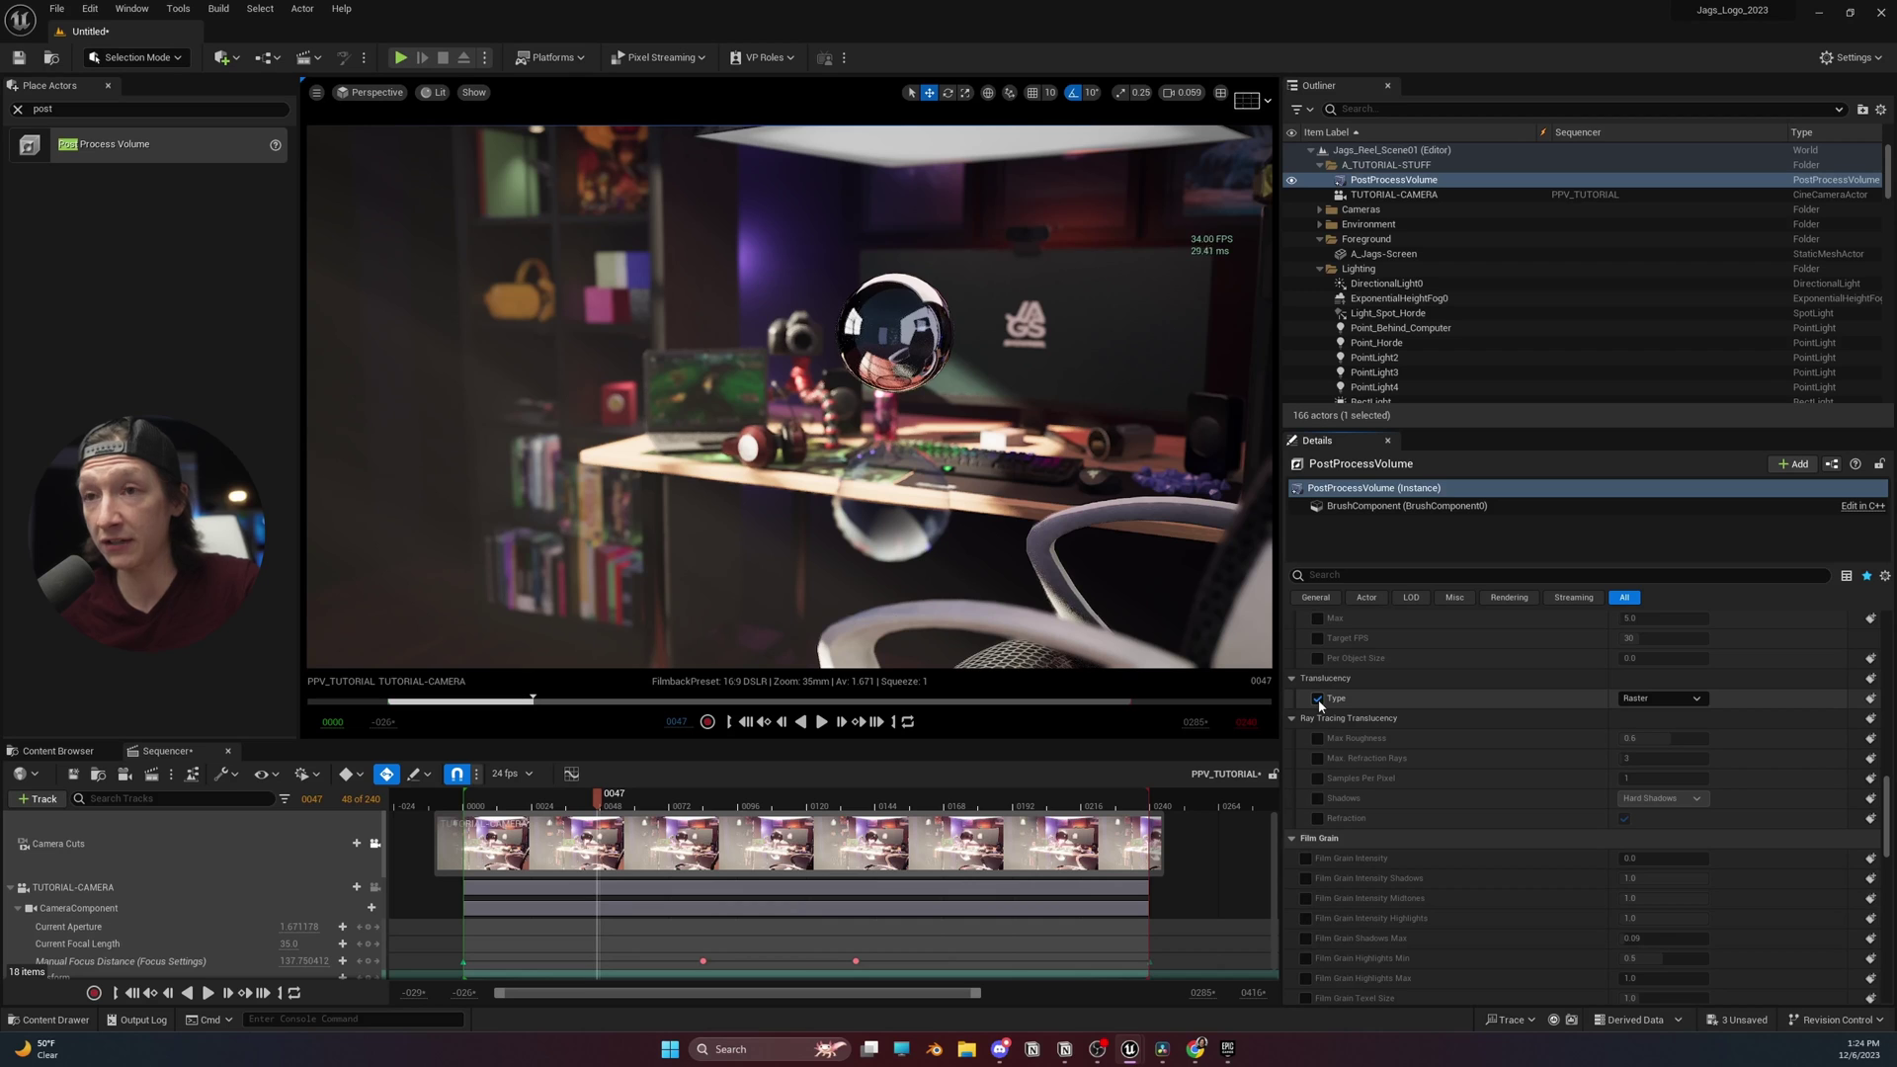
{"action": "left_click", "coordinate": [1653, 703]}
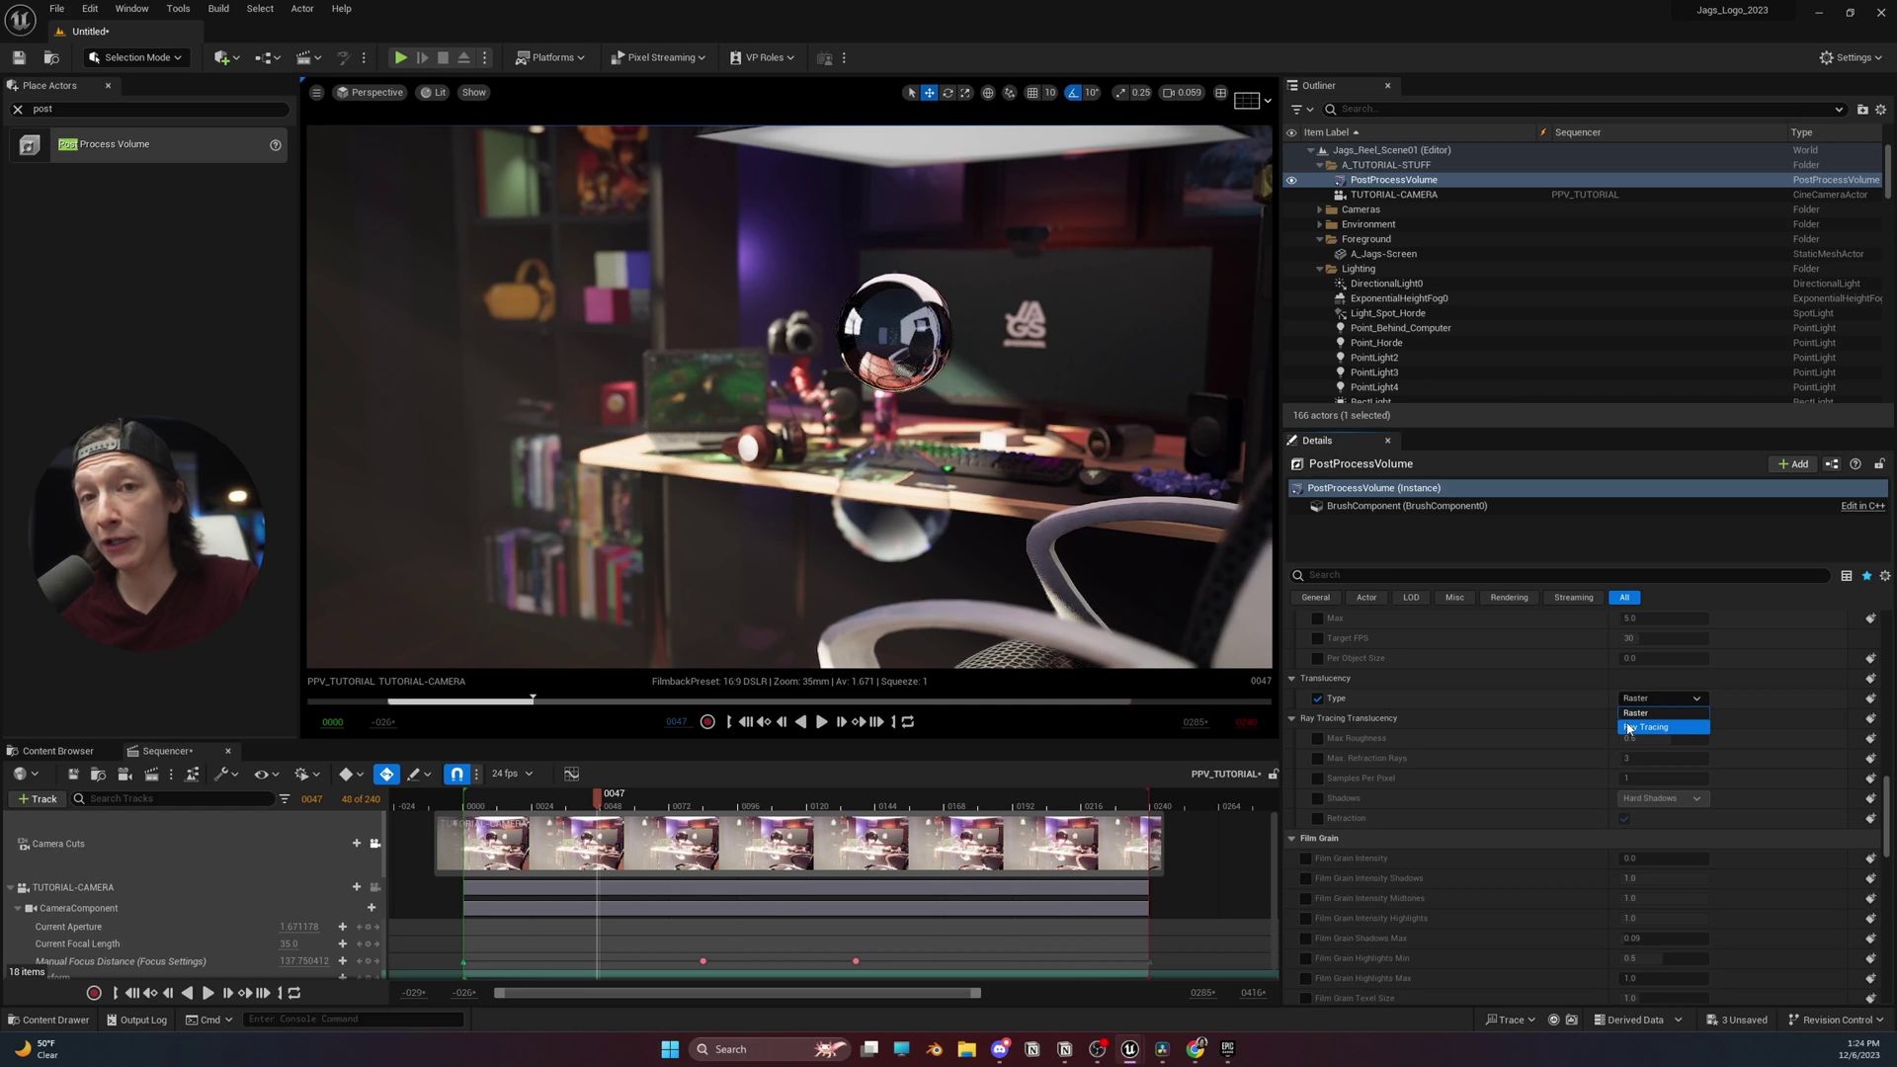
{"action": "left_click", "coordinate": [1629, 729]}
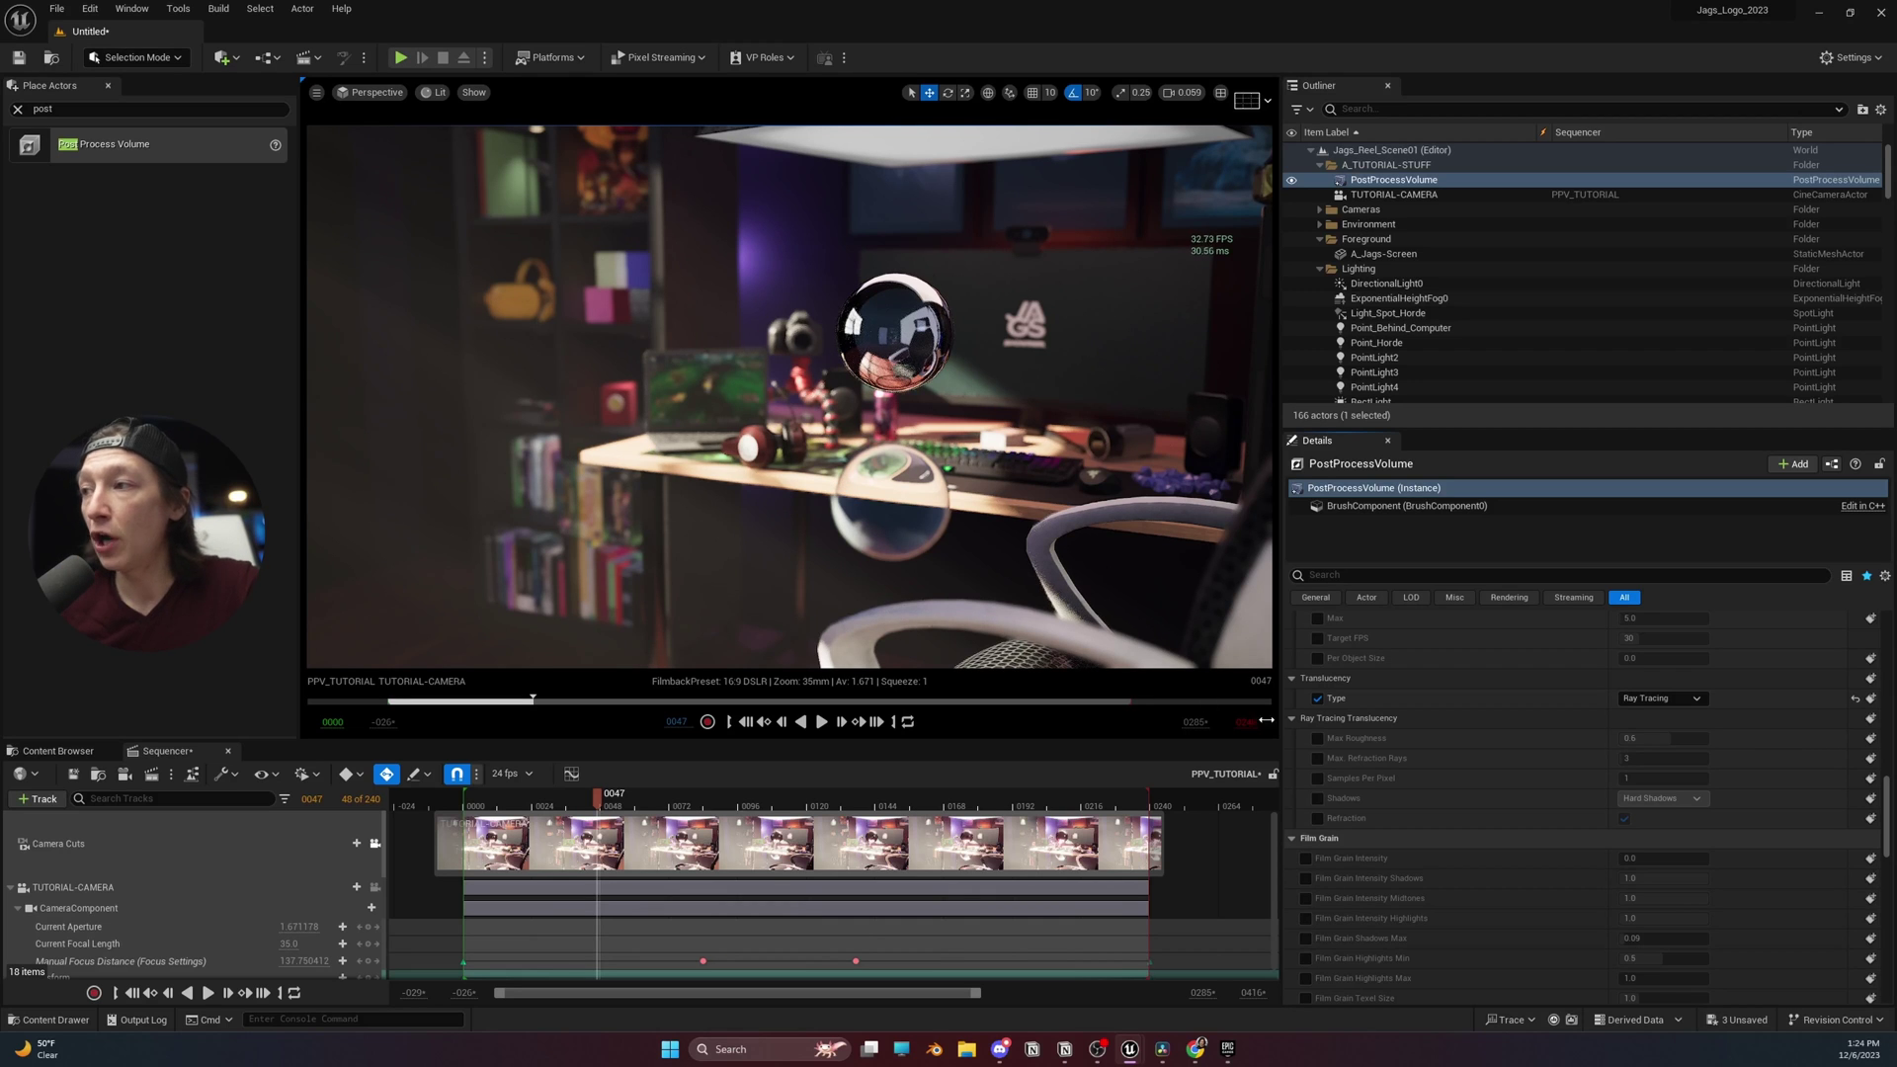
Enable the Max Roughness, Max. Refraction Rays, Samples Per Pixel, Shadows and Refraction overrides
{"action": "left_click", "coordinate": [1317, 738]}
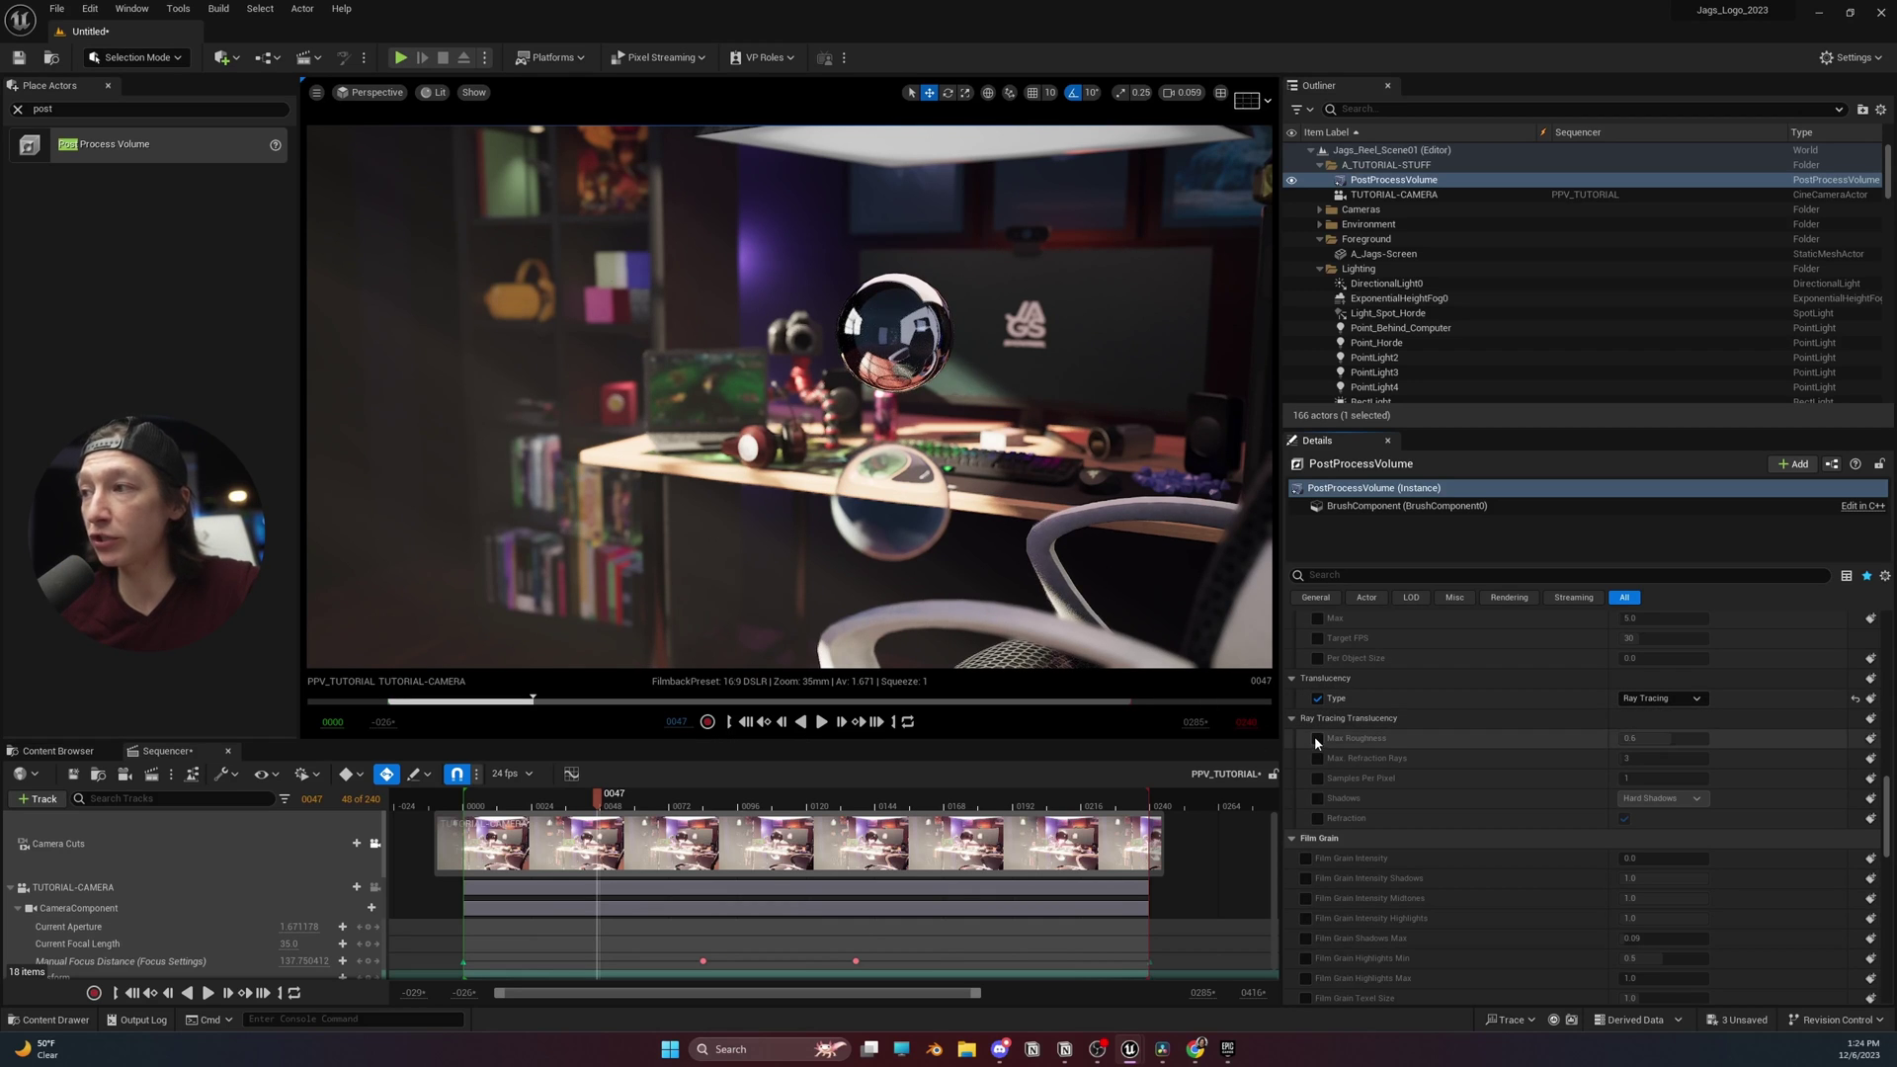
{"action": "left_click", "coordinate": [1318, 757]}
{"action": "left_click", "coordinate": [1317, 777]}
{"action": "left_click", "coordinate": [1317, 798]}
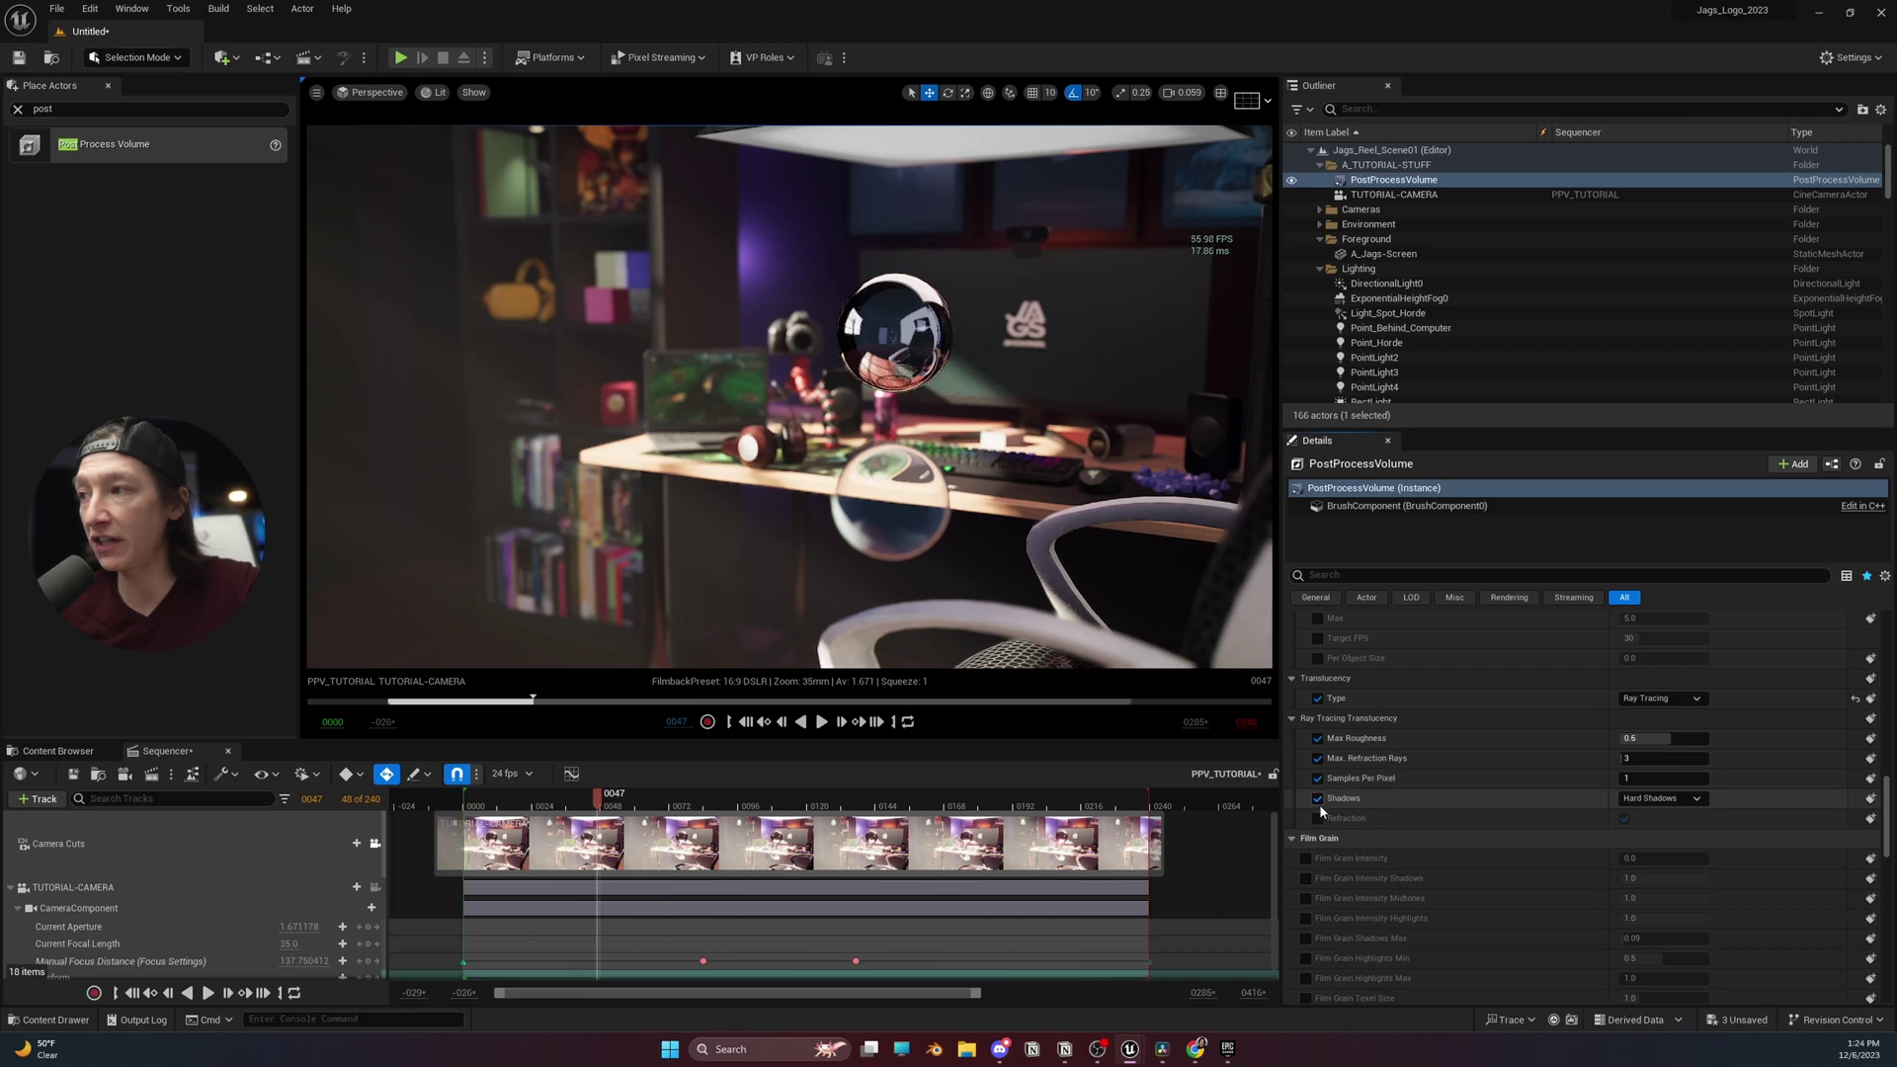
{"action": "left_click", "coordinate": [1317, 818]}
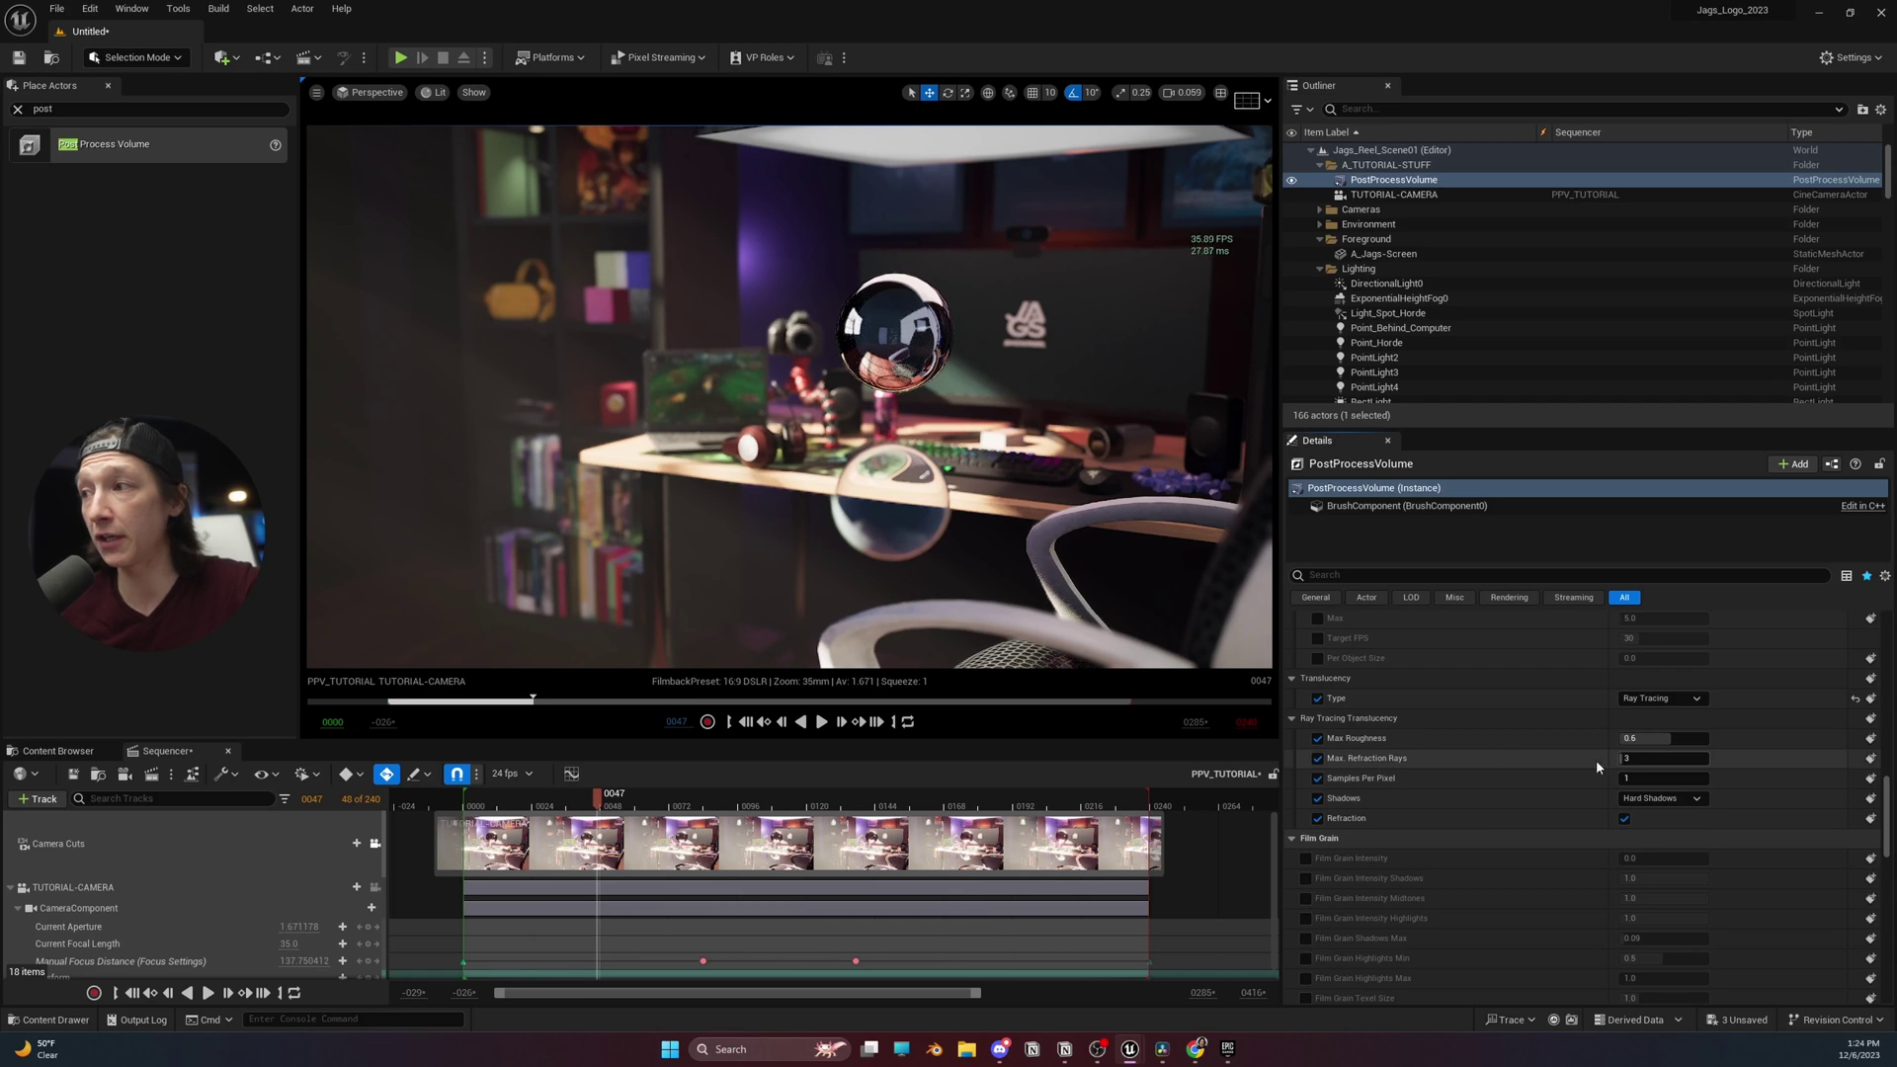
{"action": "mouse_move", "coordinate": [1380, 745]}
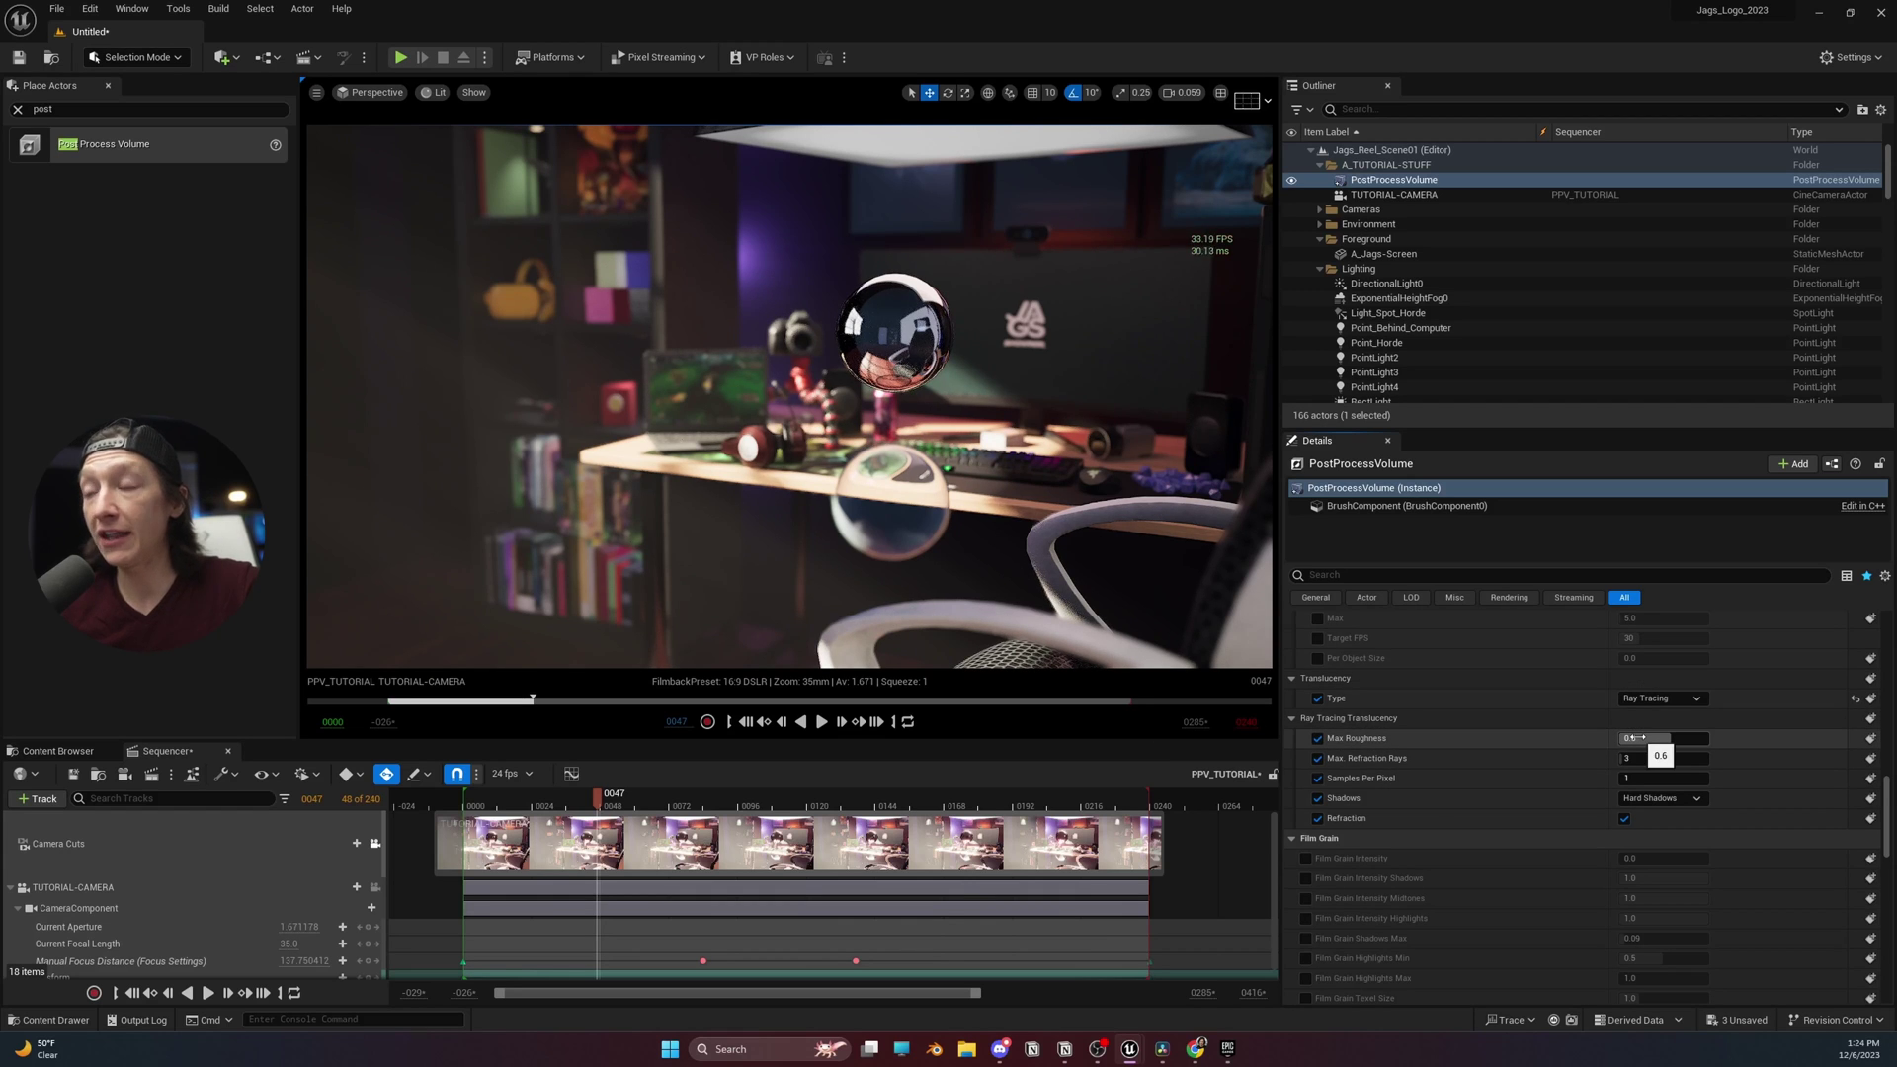
Raise Max Roughness to 1.0, then try 0, 1, 2, 3 and finally 8 Max. Refraction Rays
{"action": "mouse_move", "coordinate": [1638, 738]}
{"action": "left_mouse_down"}
{"action": "mouse_move", "coordinate": [1680, 737]}
{"action": "mouse_move", "coordinate": [1629, 739]}
{"action": "left_mouse_up"}
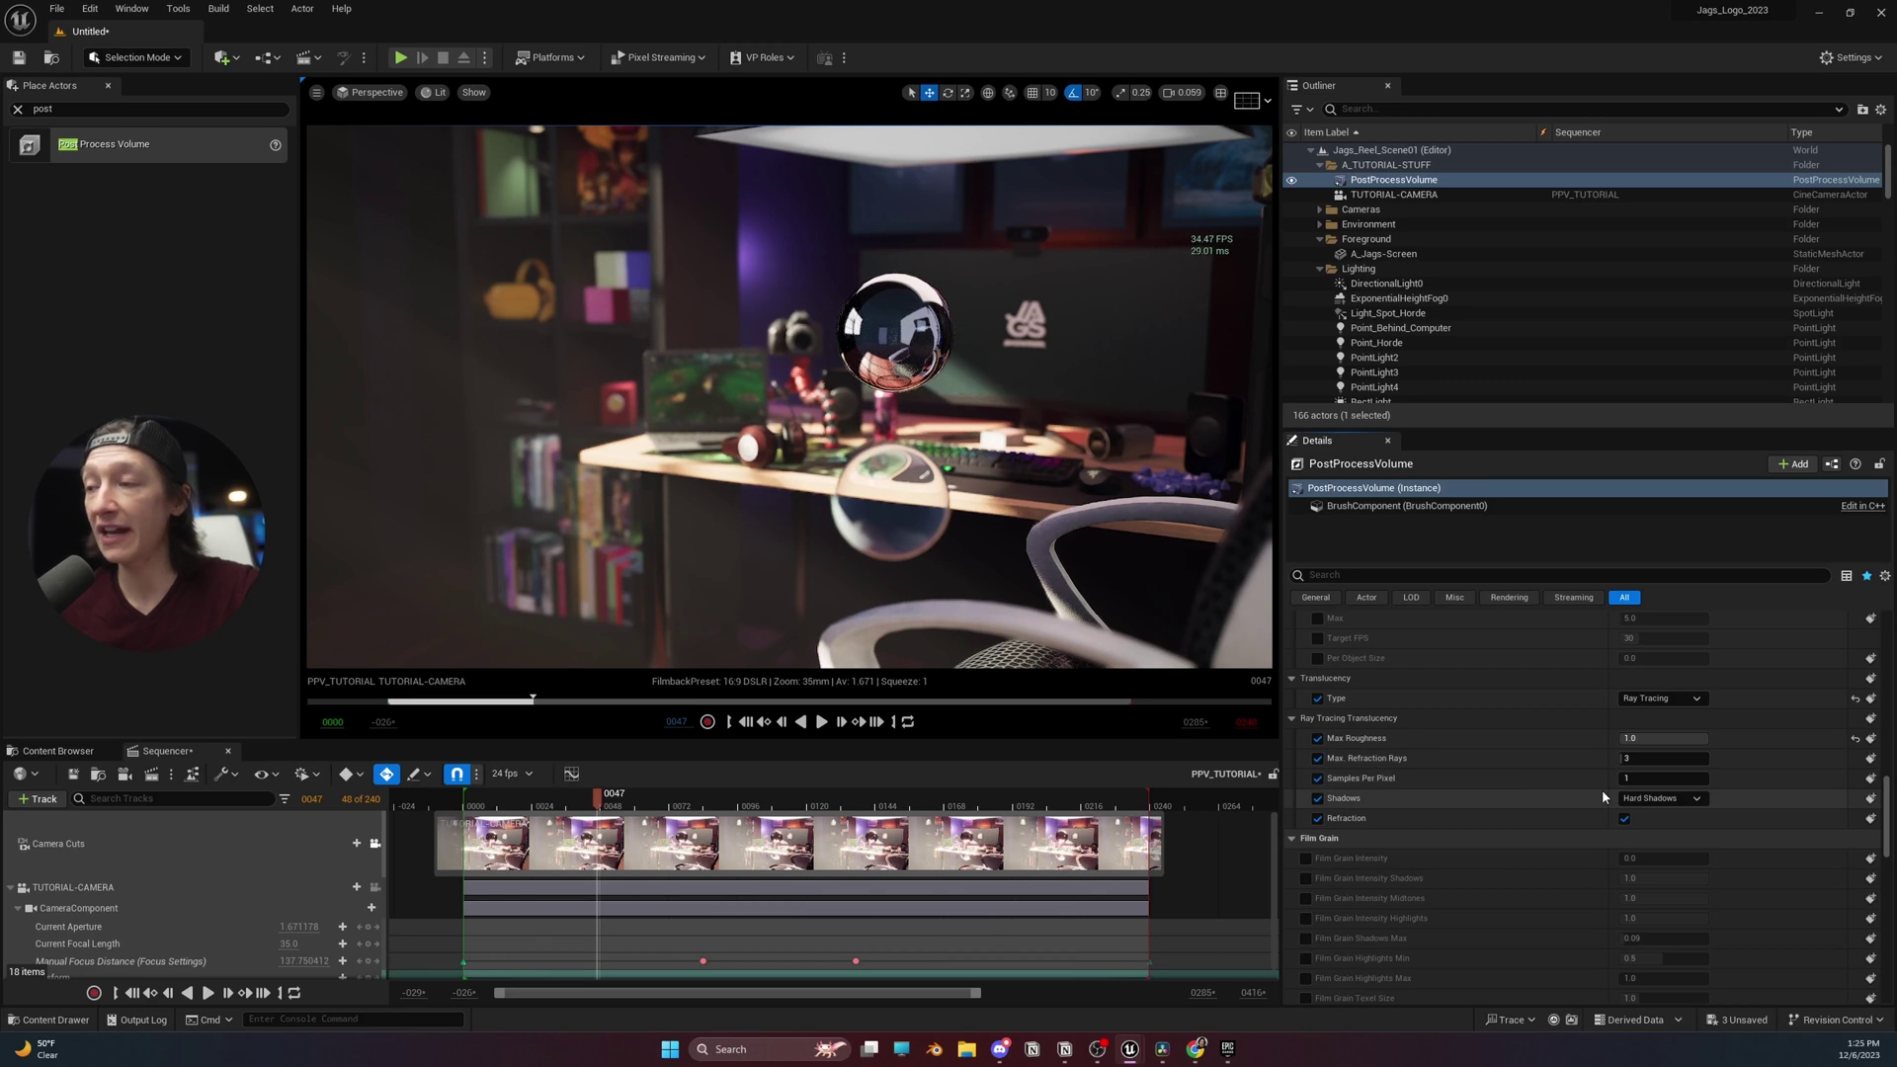
{"action": "left_click", "coordinate": [1656, 761]}
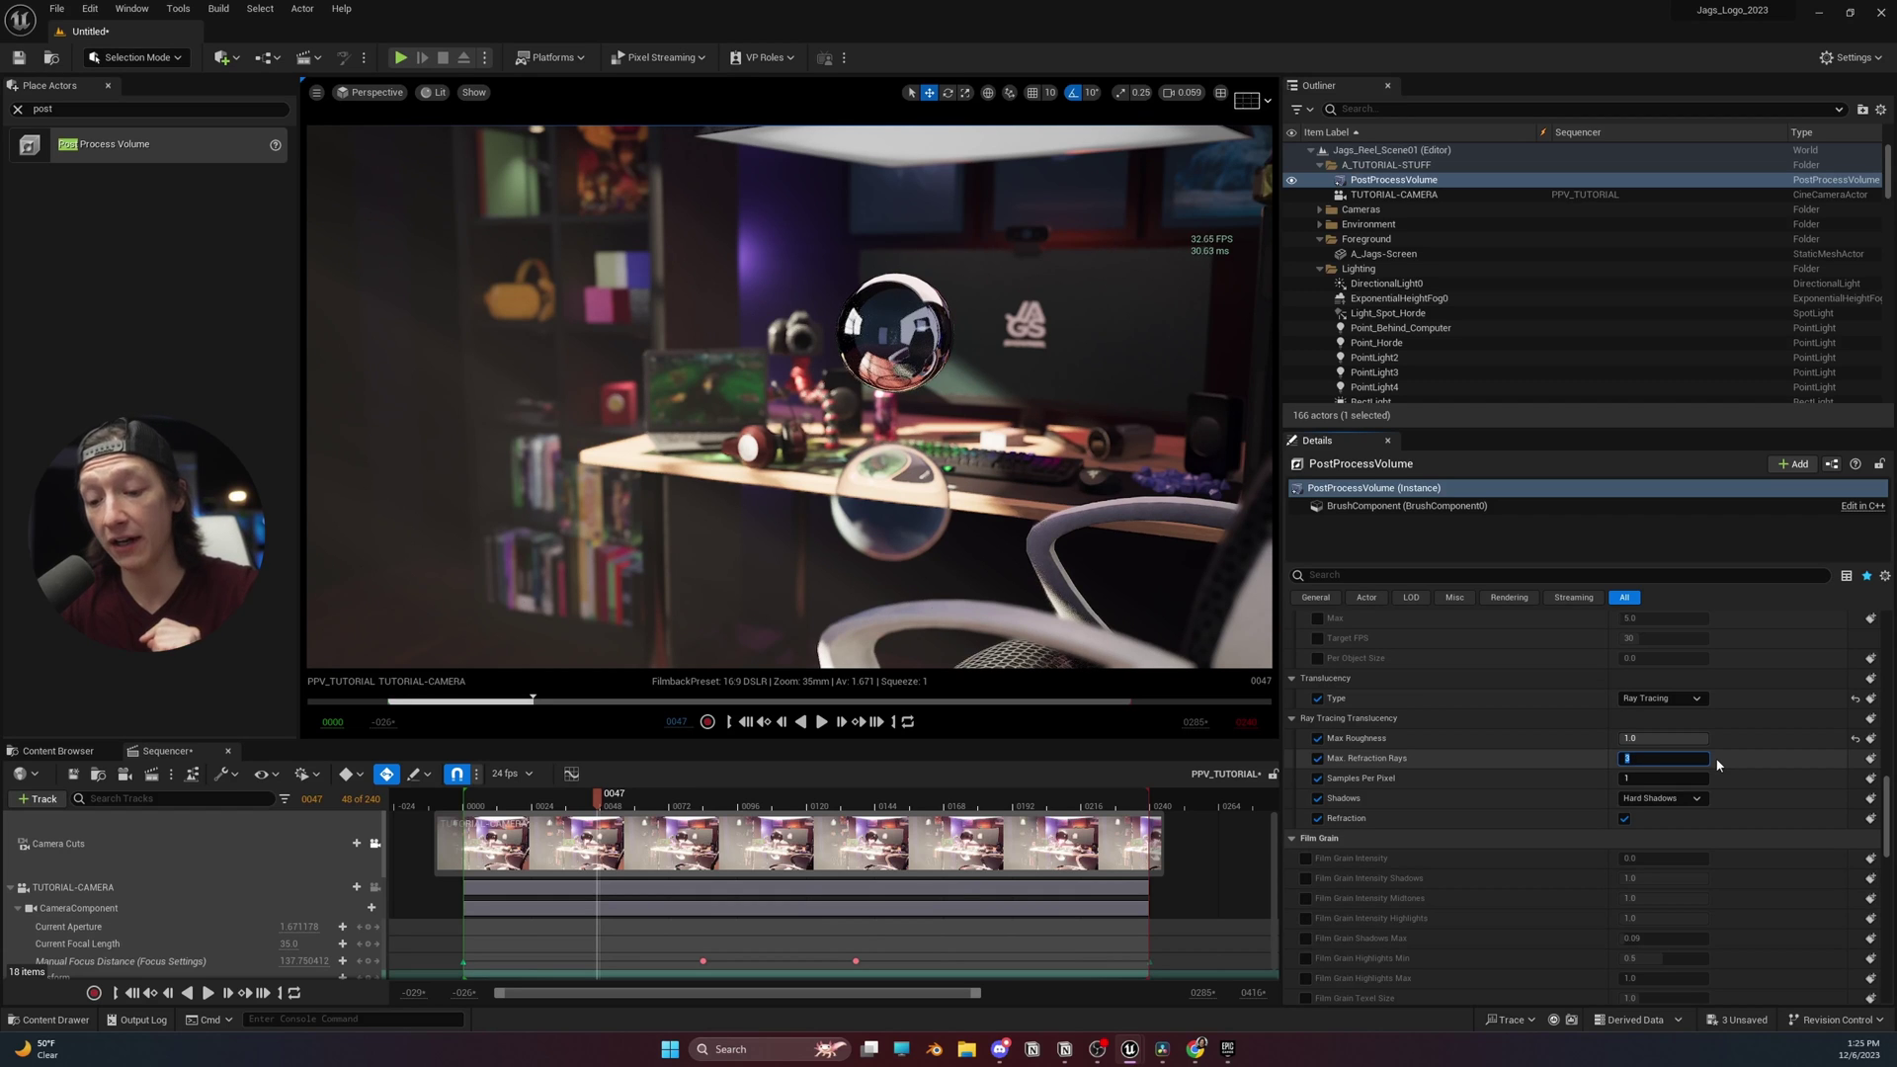
{"action": "key", "text": "Return"}
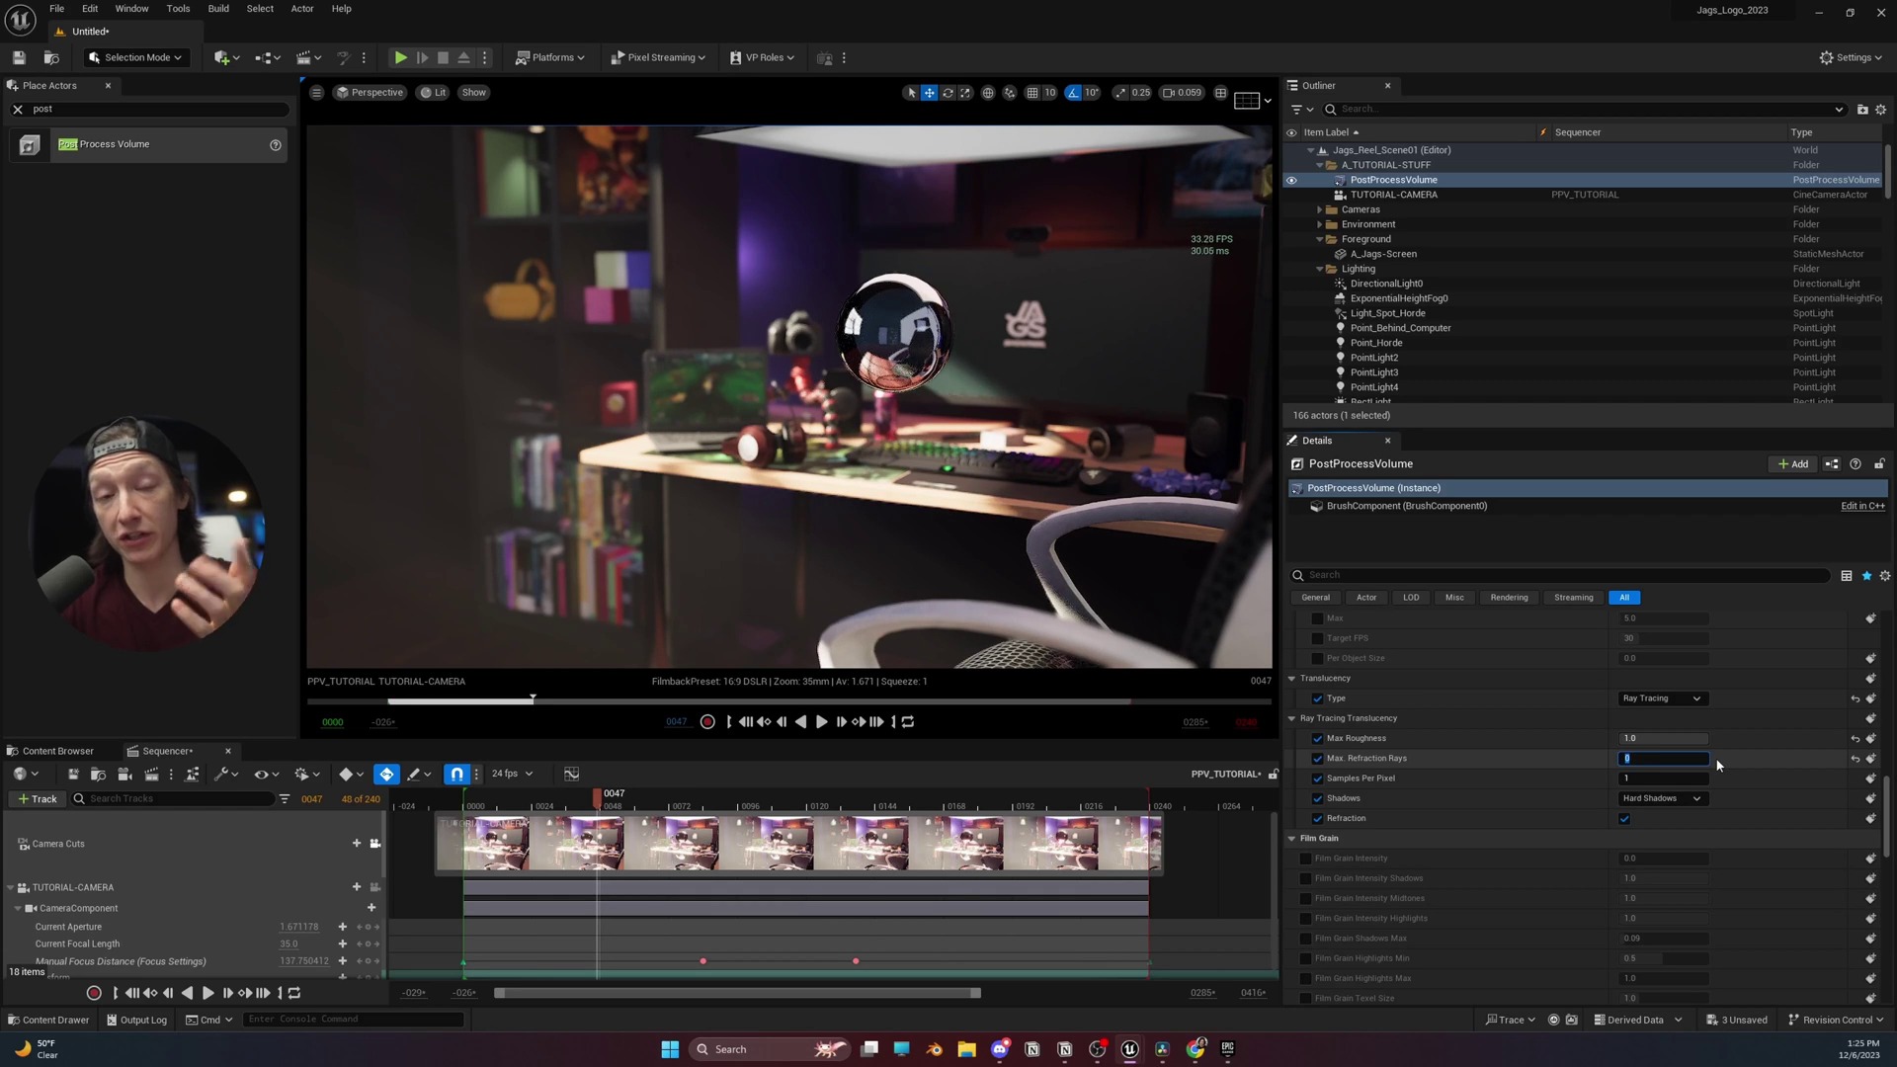
{"action": "type", "text": "1"}
{"action": "key", "text": "Return"}
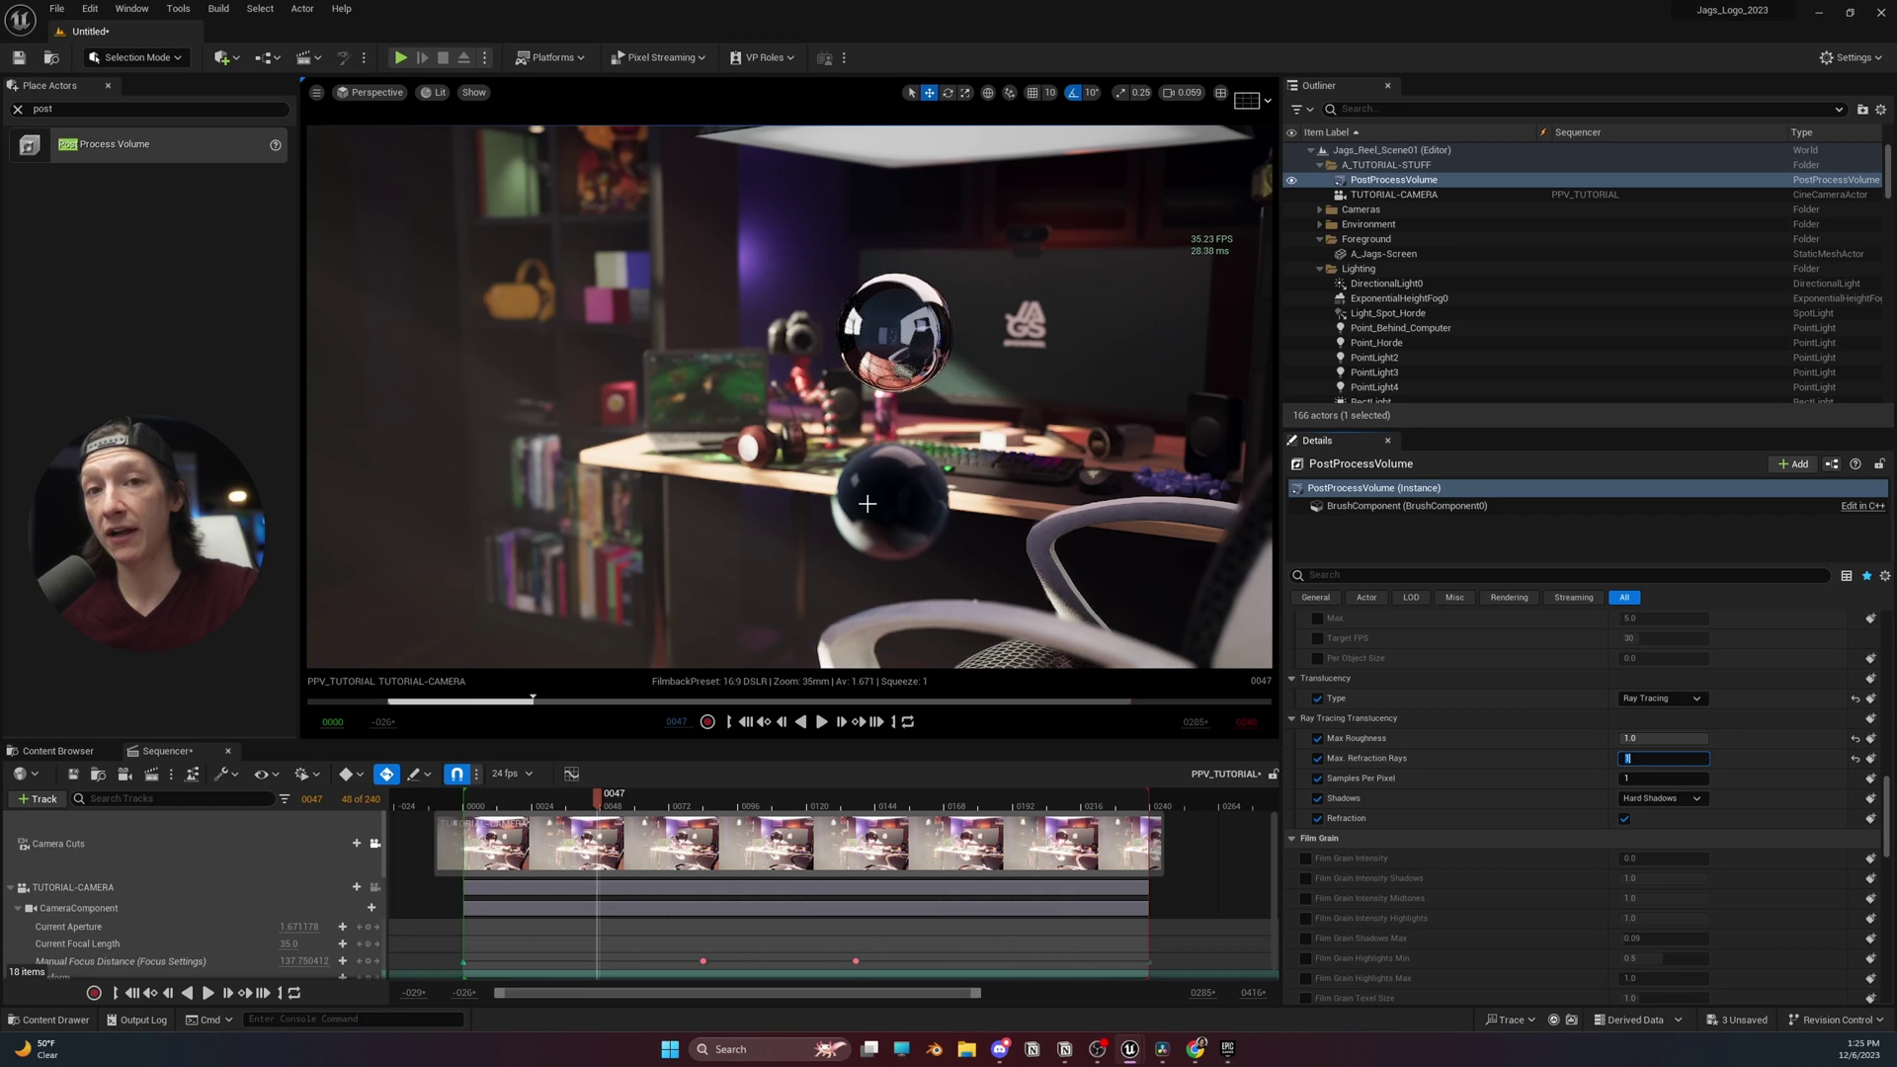
{"action": "type", "text": "2"}
{"action": "key", "text": "Return"}
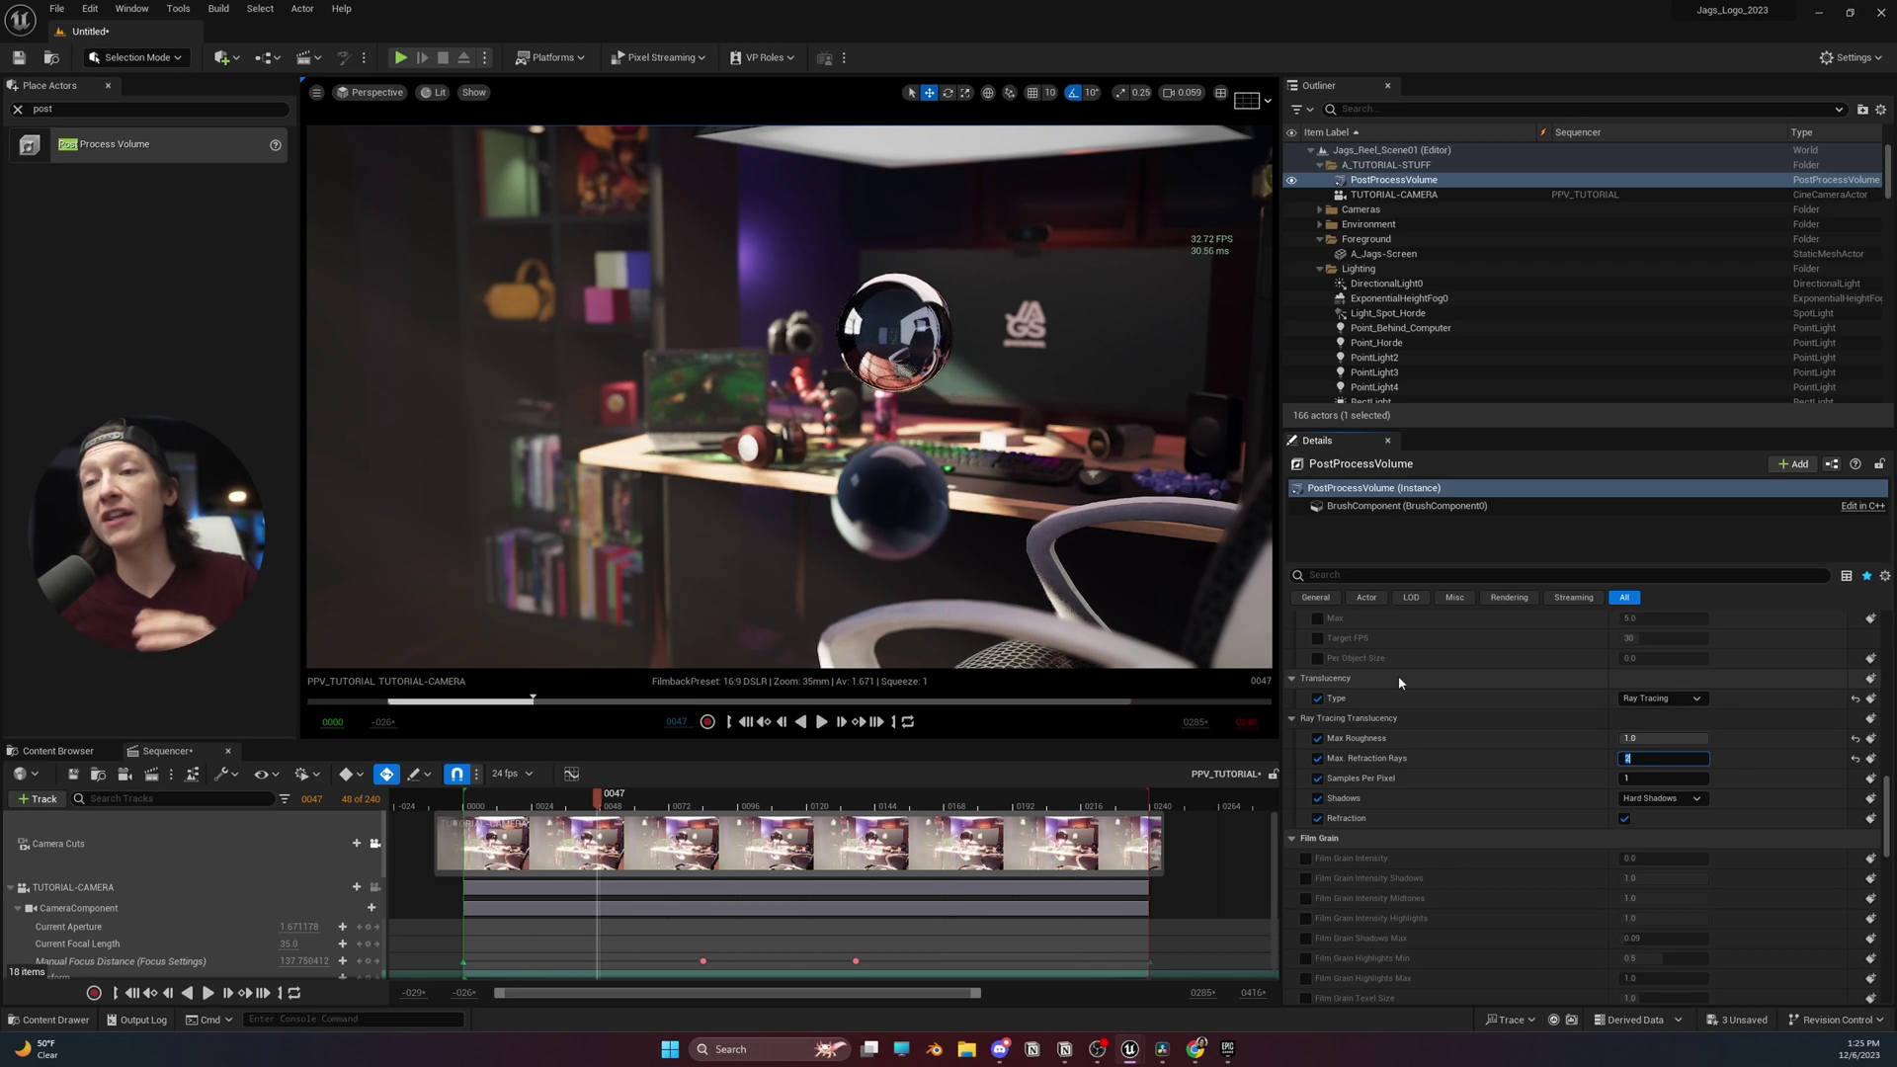
{"action": "key", "text": "Return"}
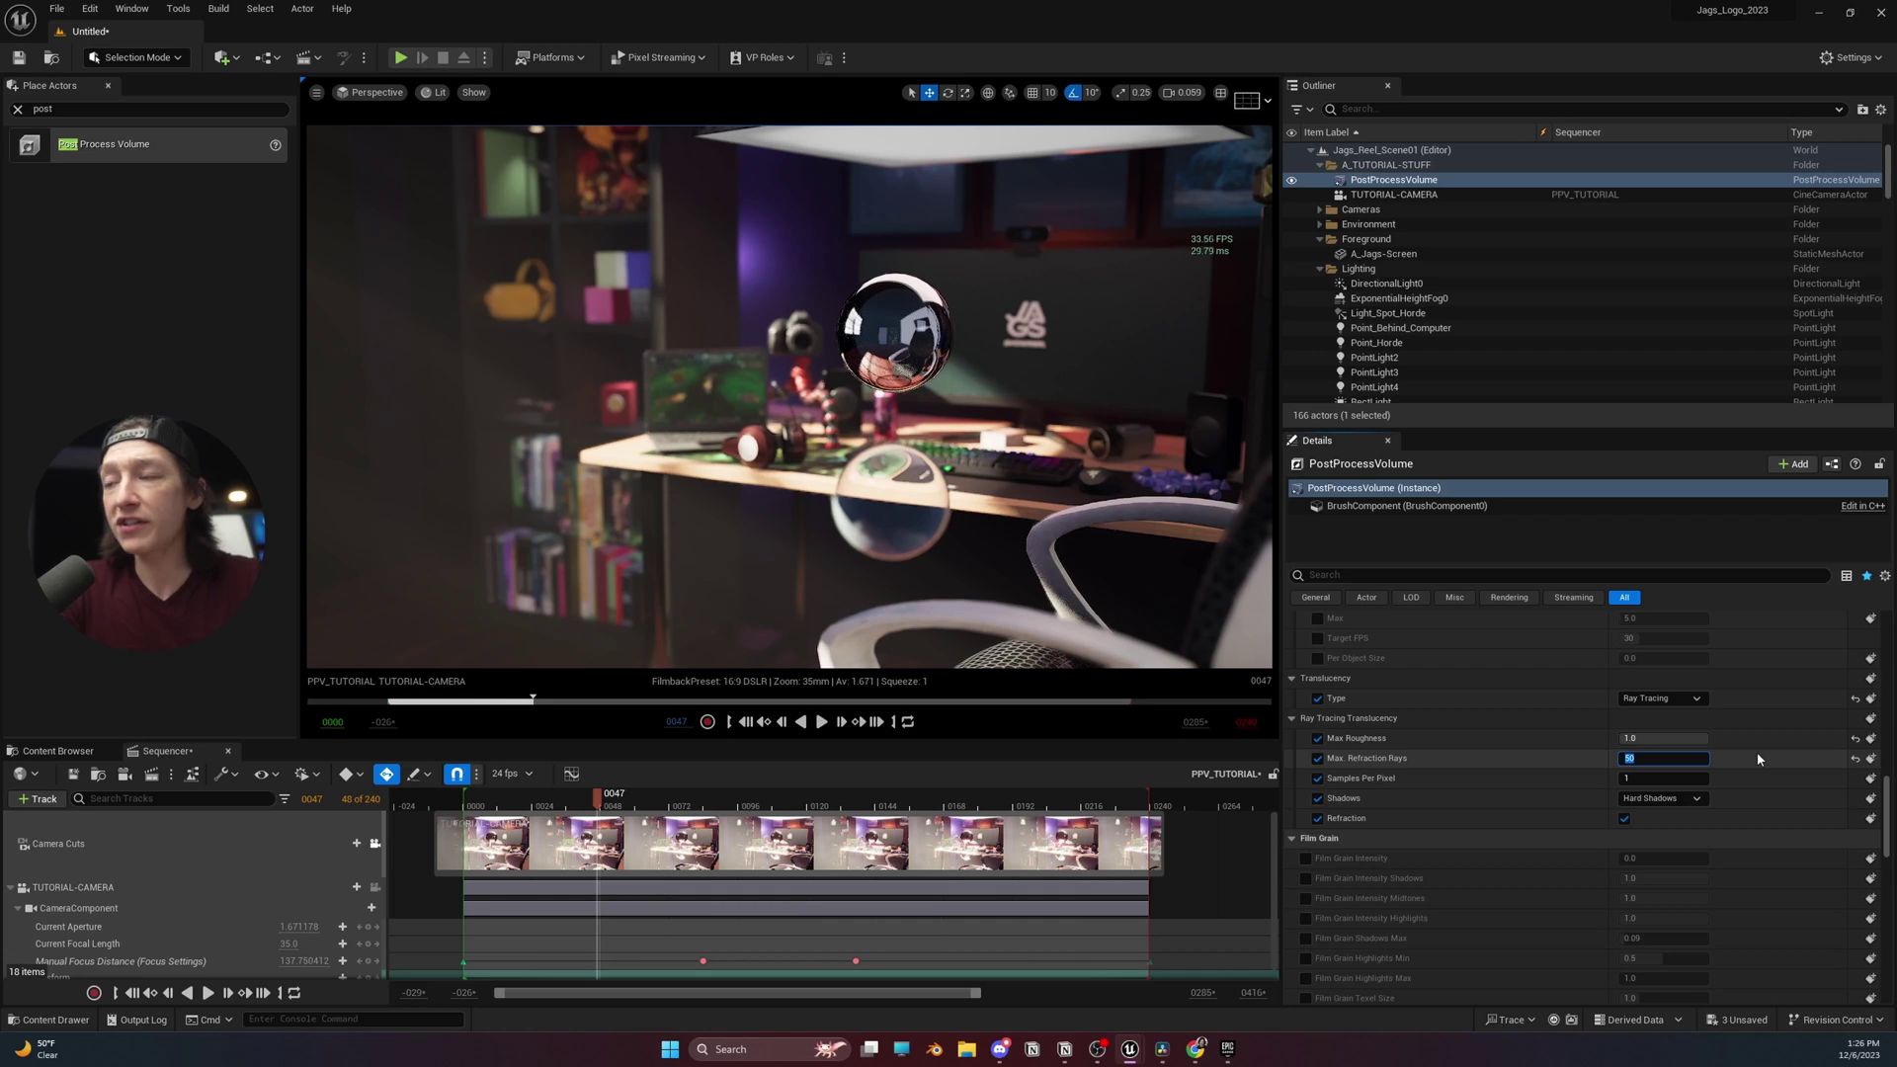
{"action": "type", "text": "8"}
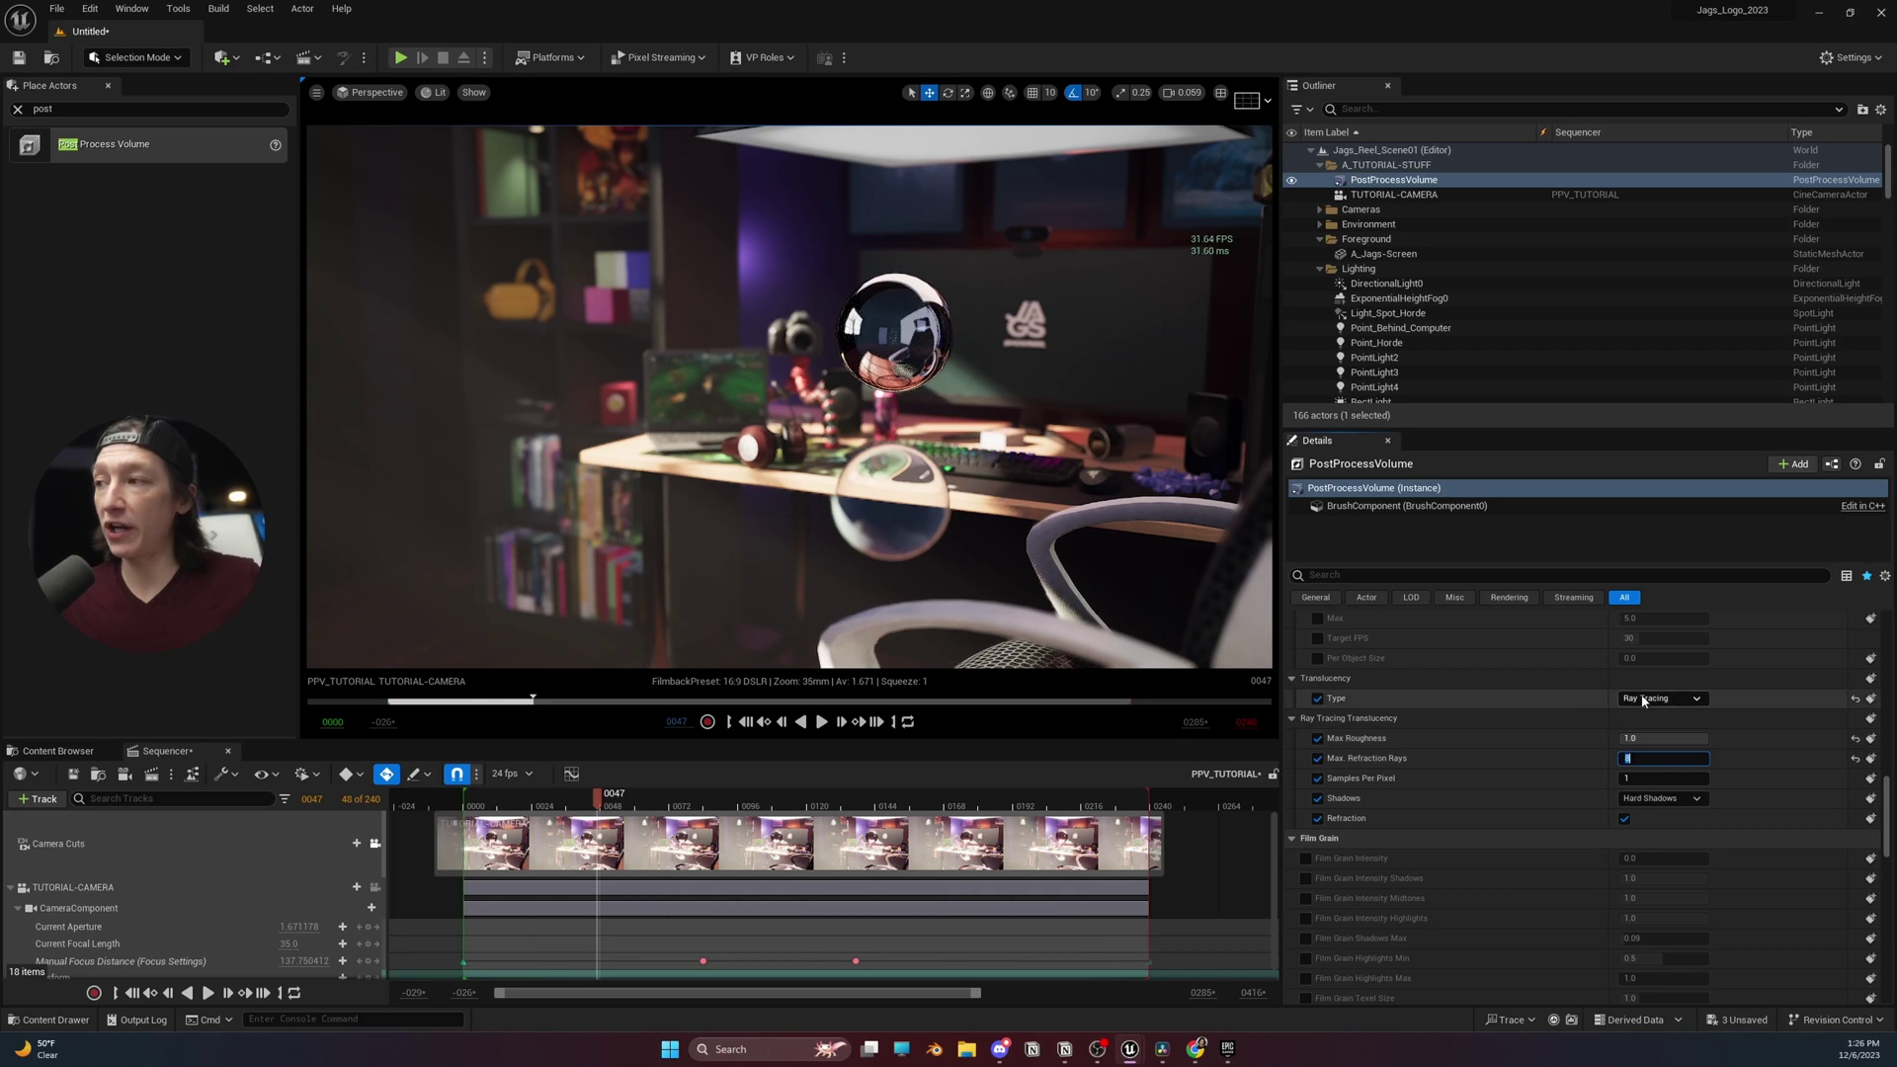
Confirm 8 Max. Refraction Rays and set Samples Per Pixel to 128
{"action": "left_click", "coordinate": [1621, 787]}
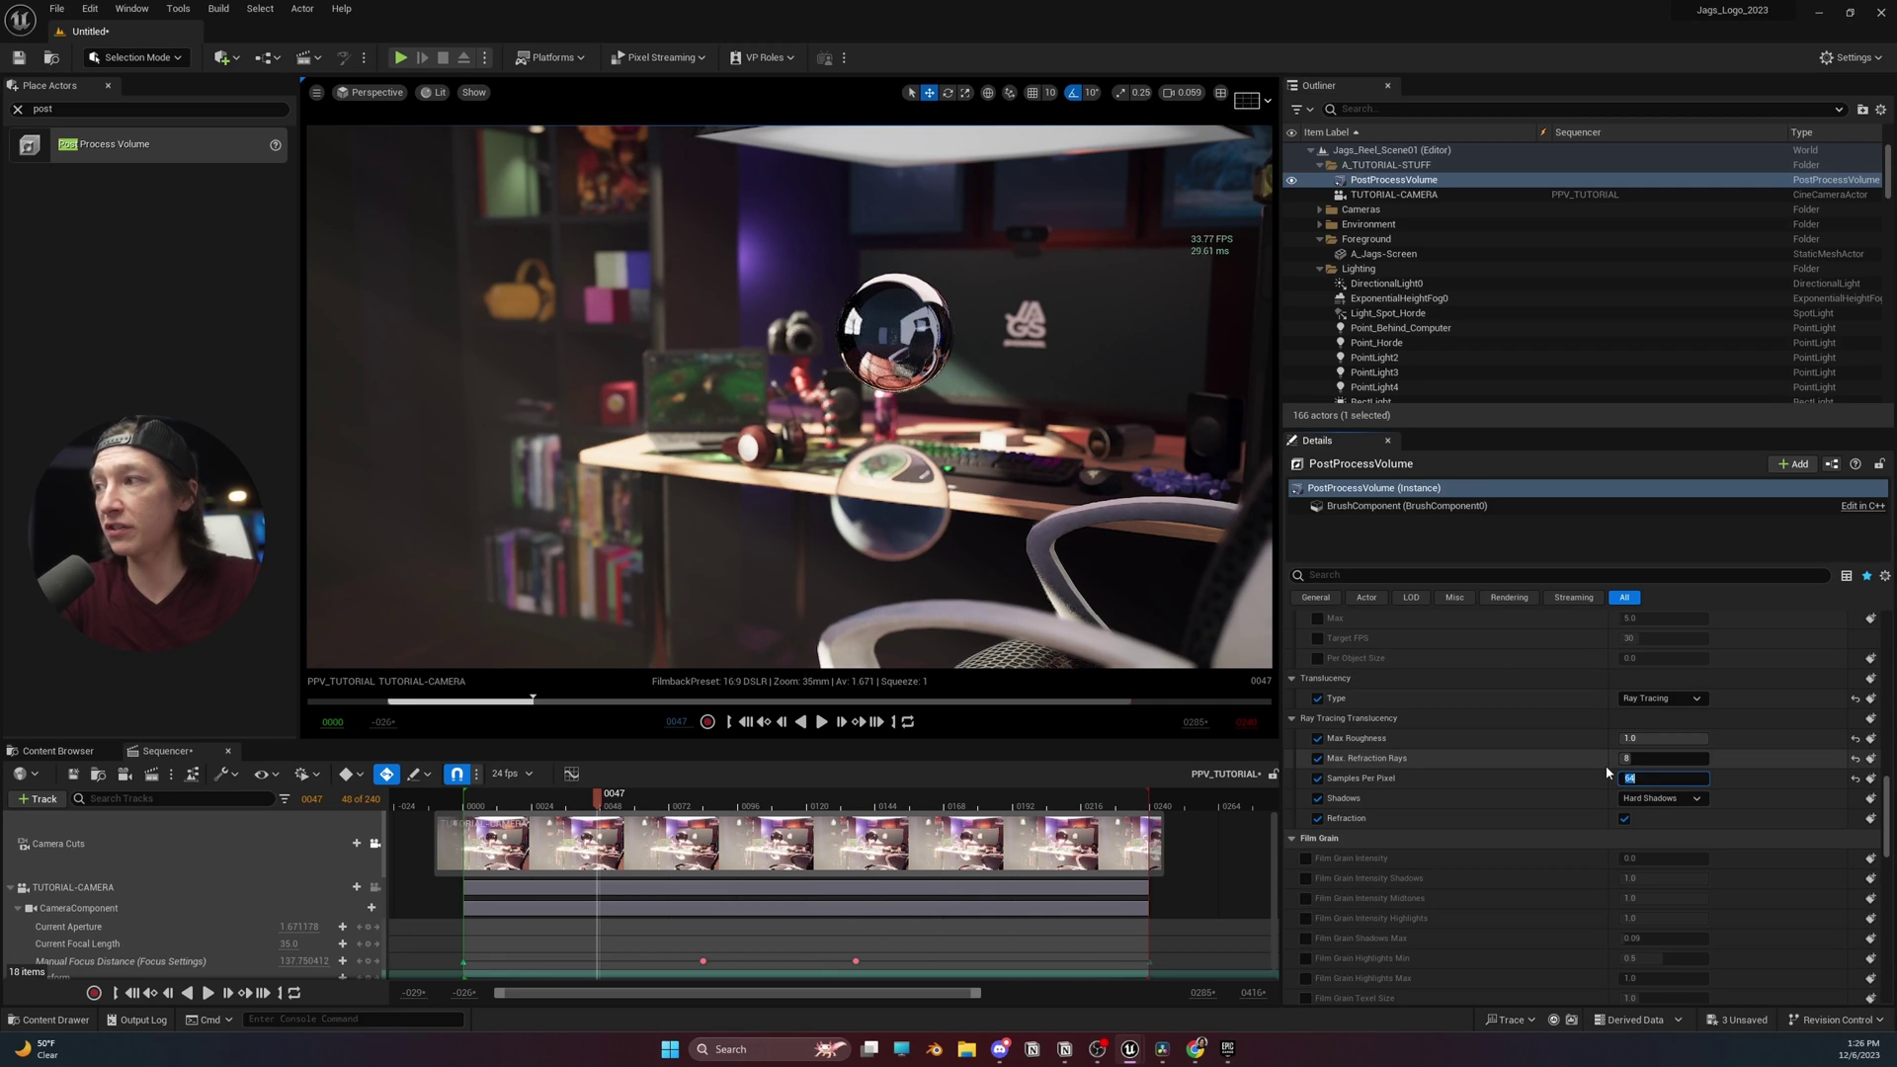
{"action": "type", "text": "28"}
{"action": "key", "text": "Return"}
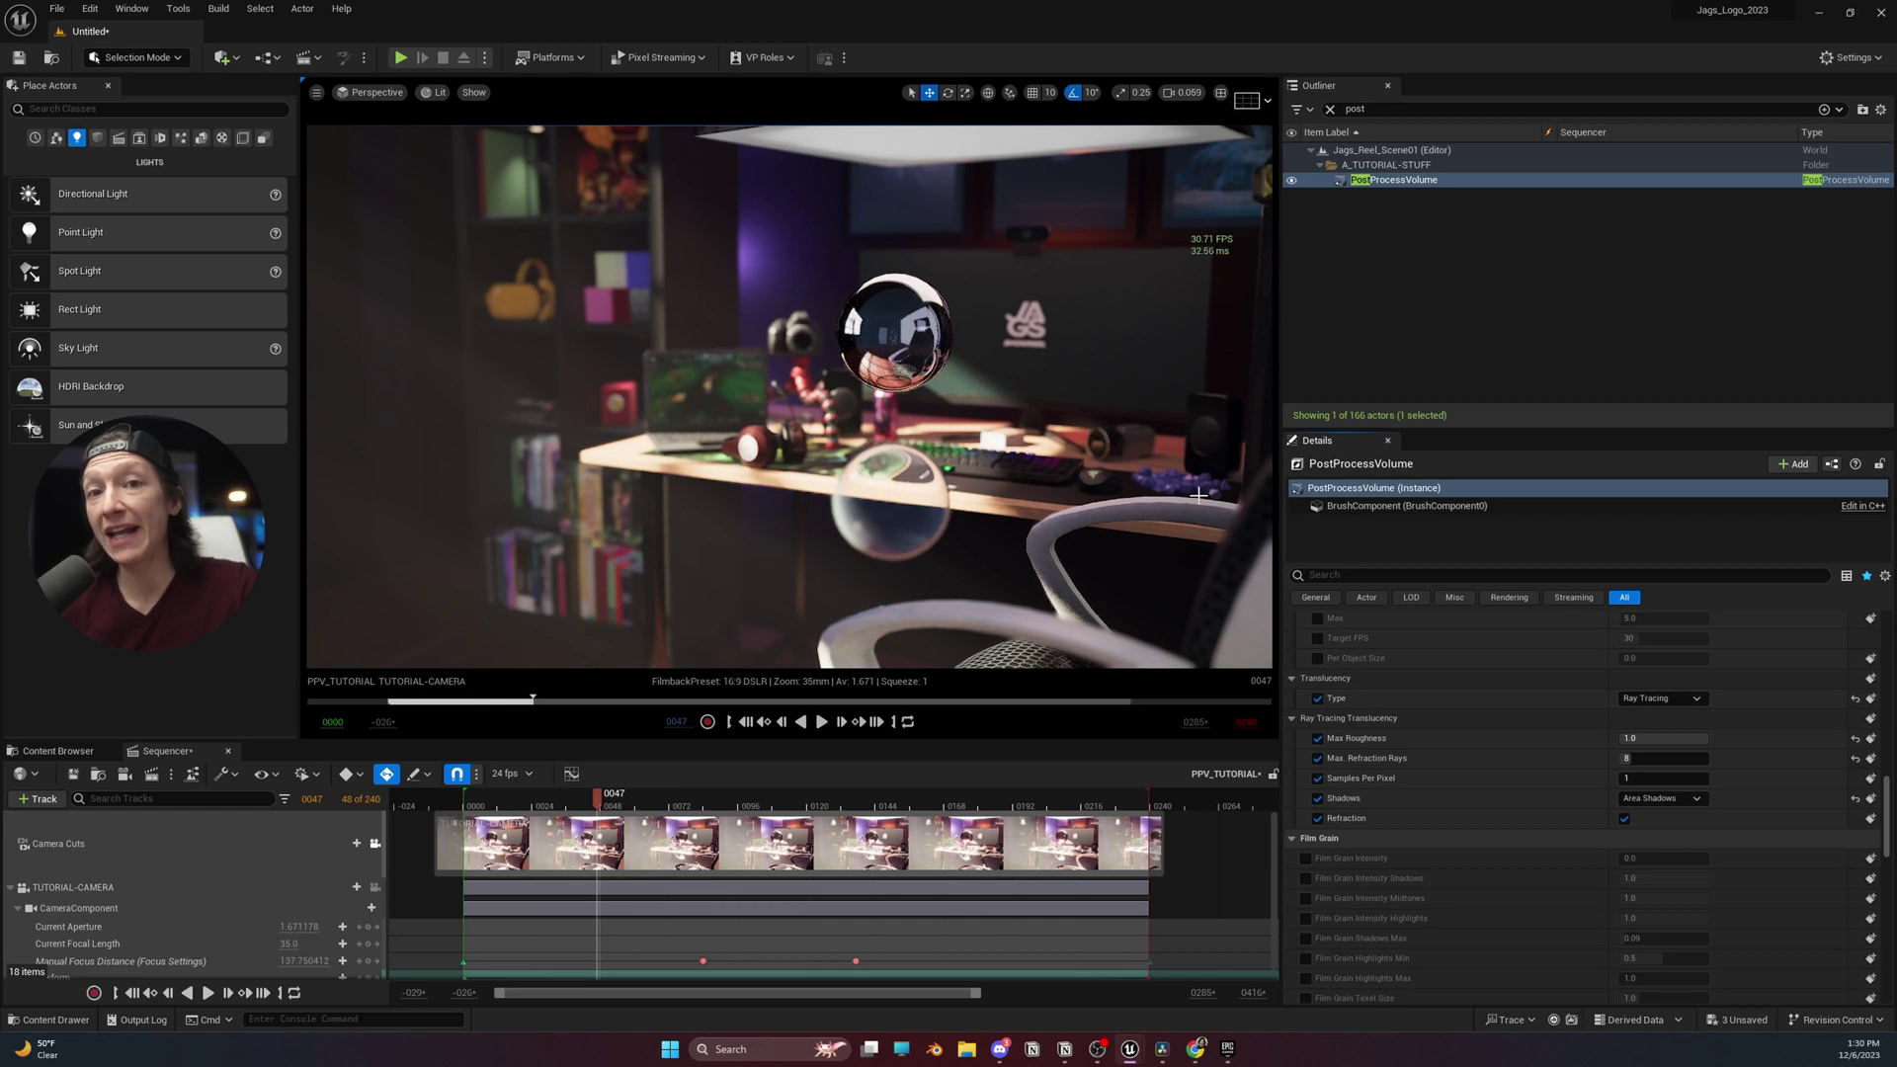
Toggle ray-traced Refraction off and back on, then open the smaller sphere's glass material instance
{"action": "left_click", "coordinate": [1624, 818]}
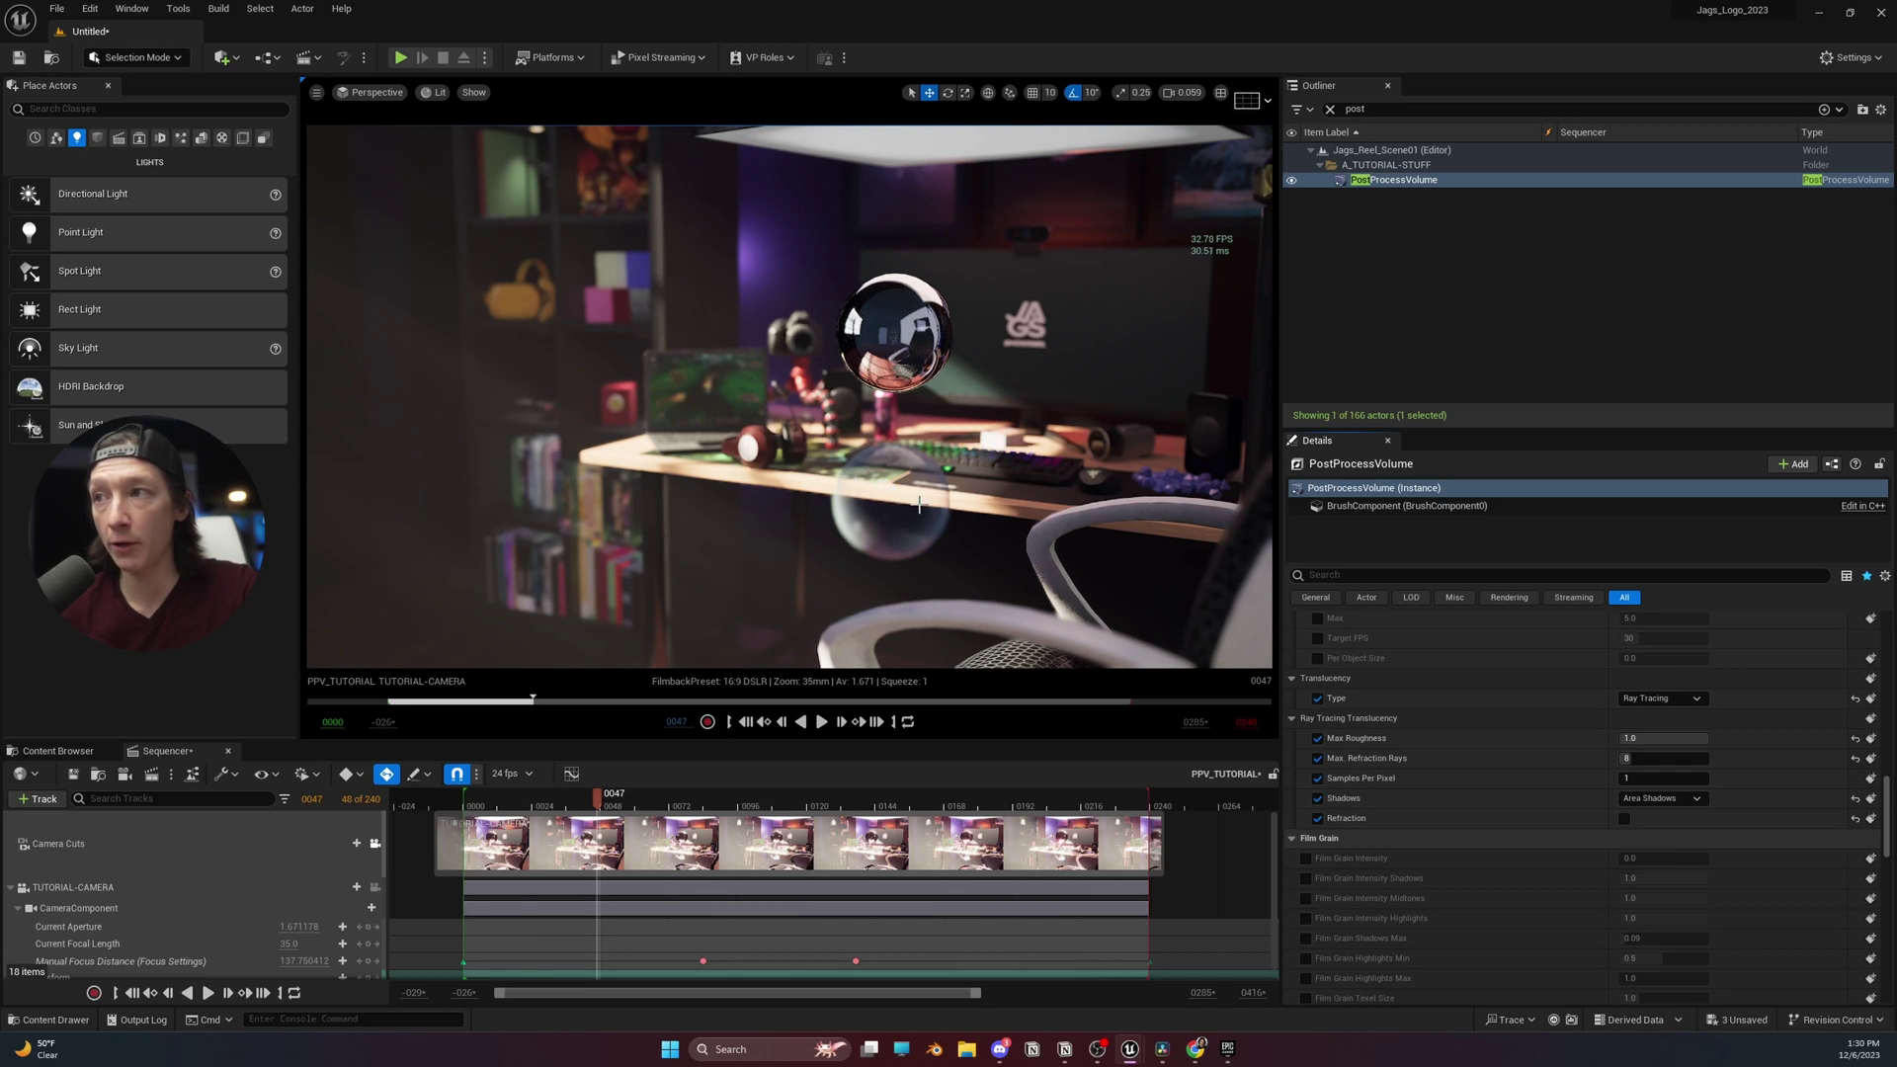
{"action": "left_click", "coordinate": [1625, 819]}
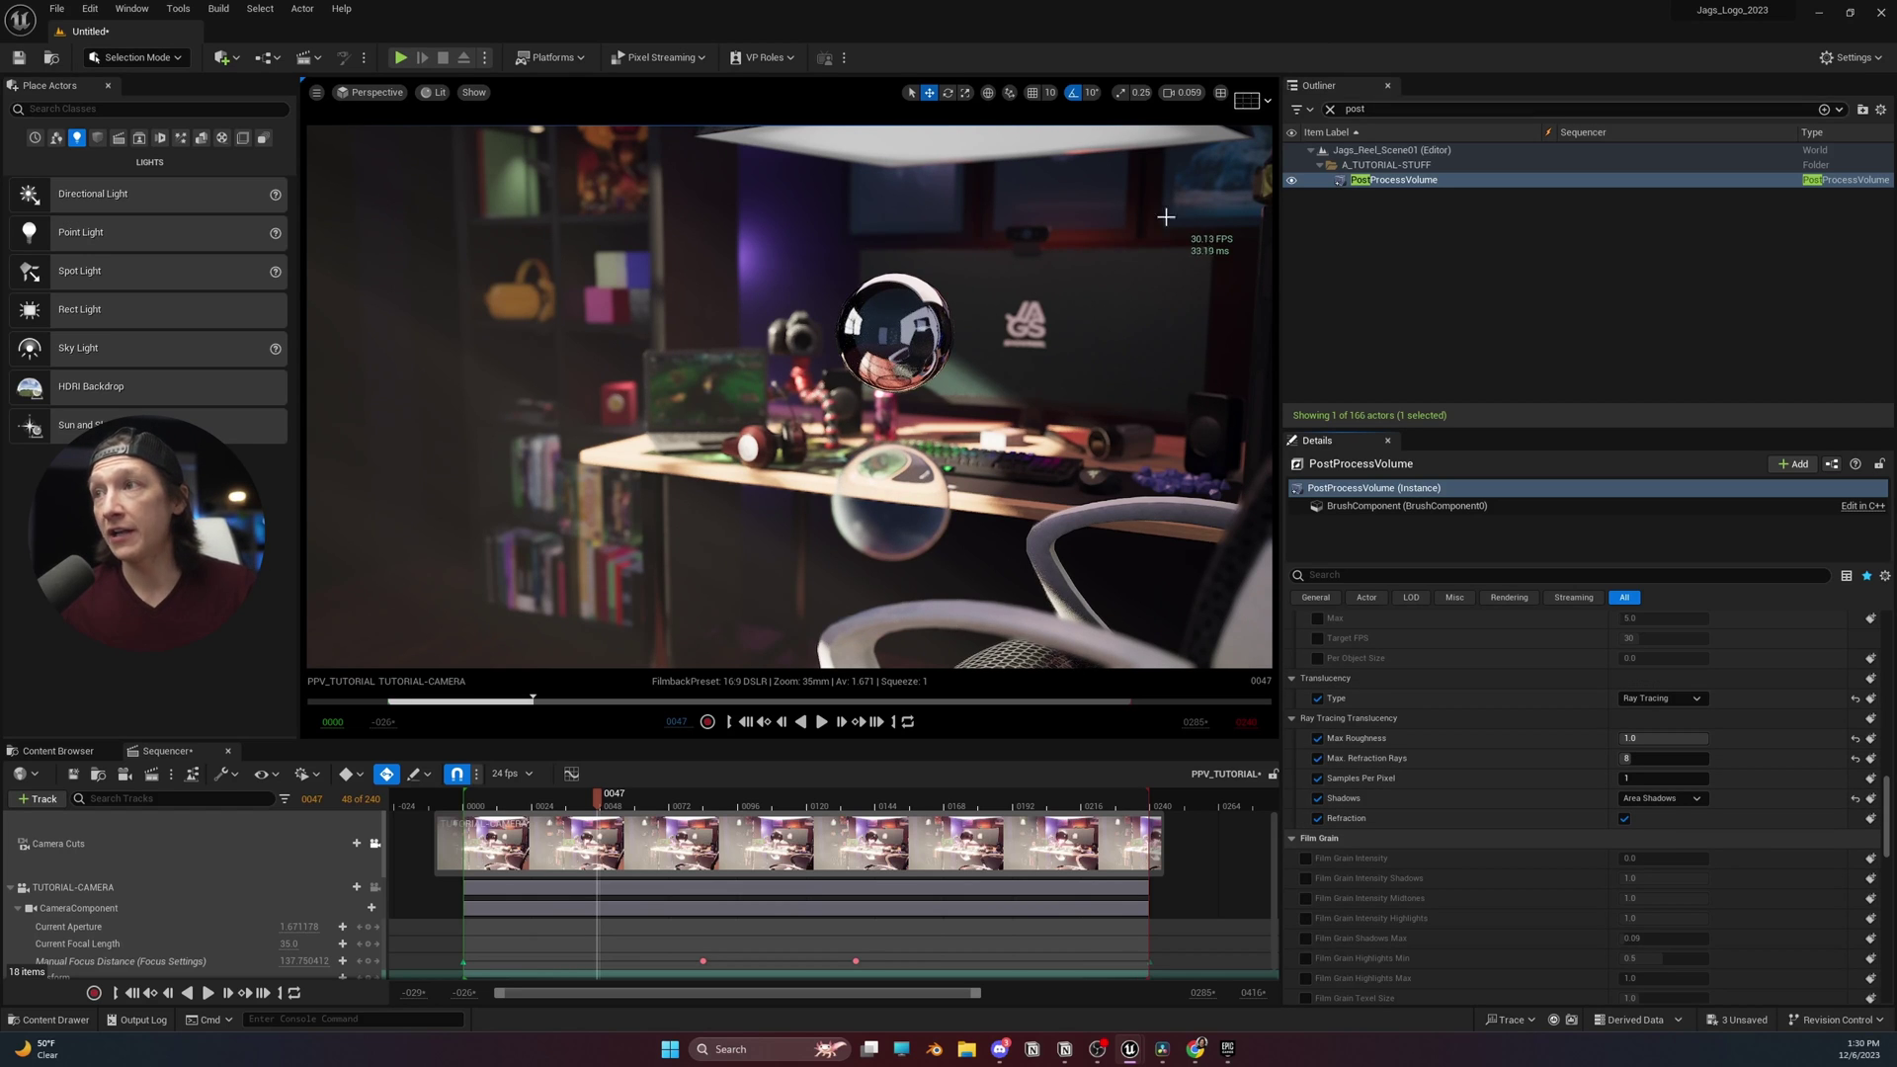
{"action": "left_click", "coordinate": [922, 485]}
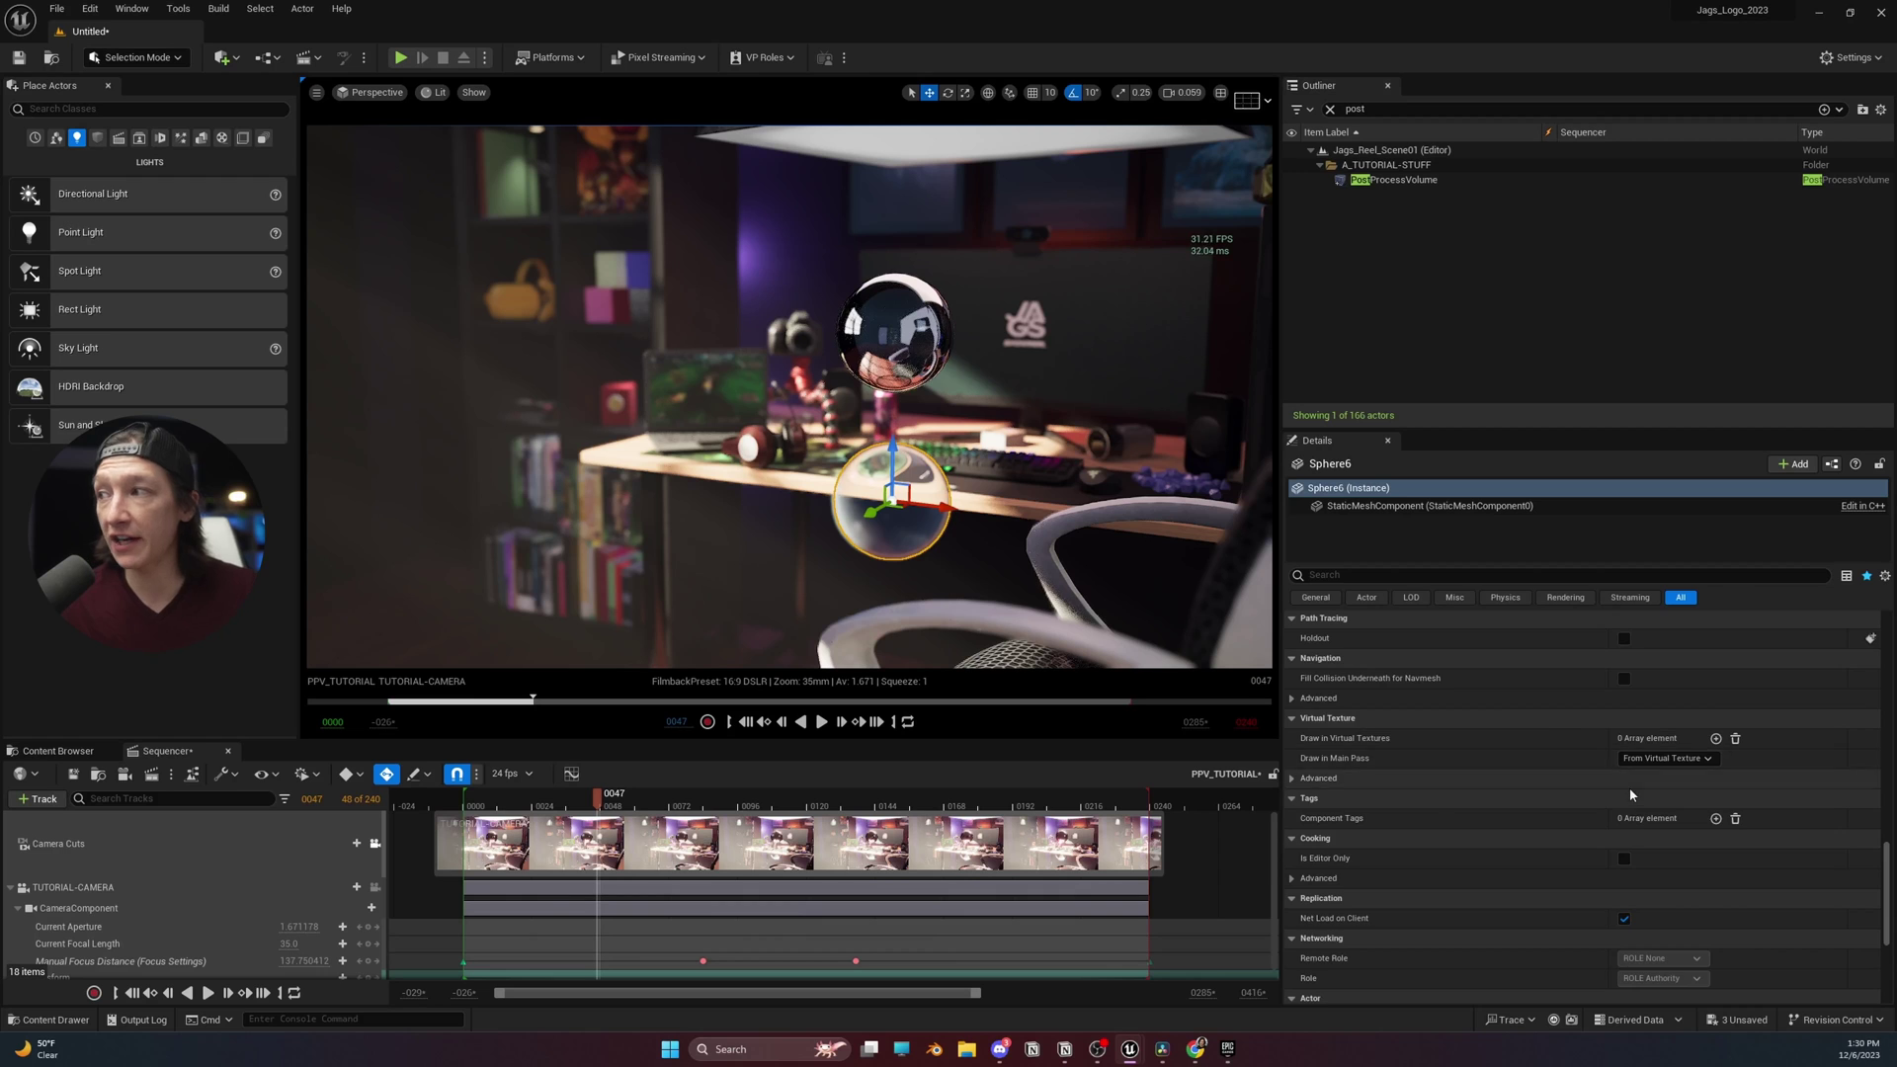
{"action": "scroll", "coordinate": [1629, 786], "scroll_direction": "down", "scroll_amount": 10}
{"action": "scroll", "coordinate": [1619, 749], "scroll_direction": "up", "scroll_amount": 5}
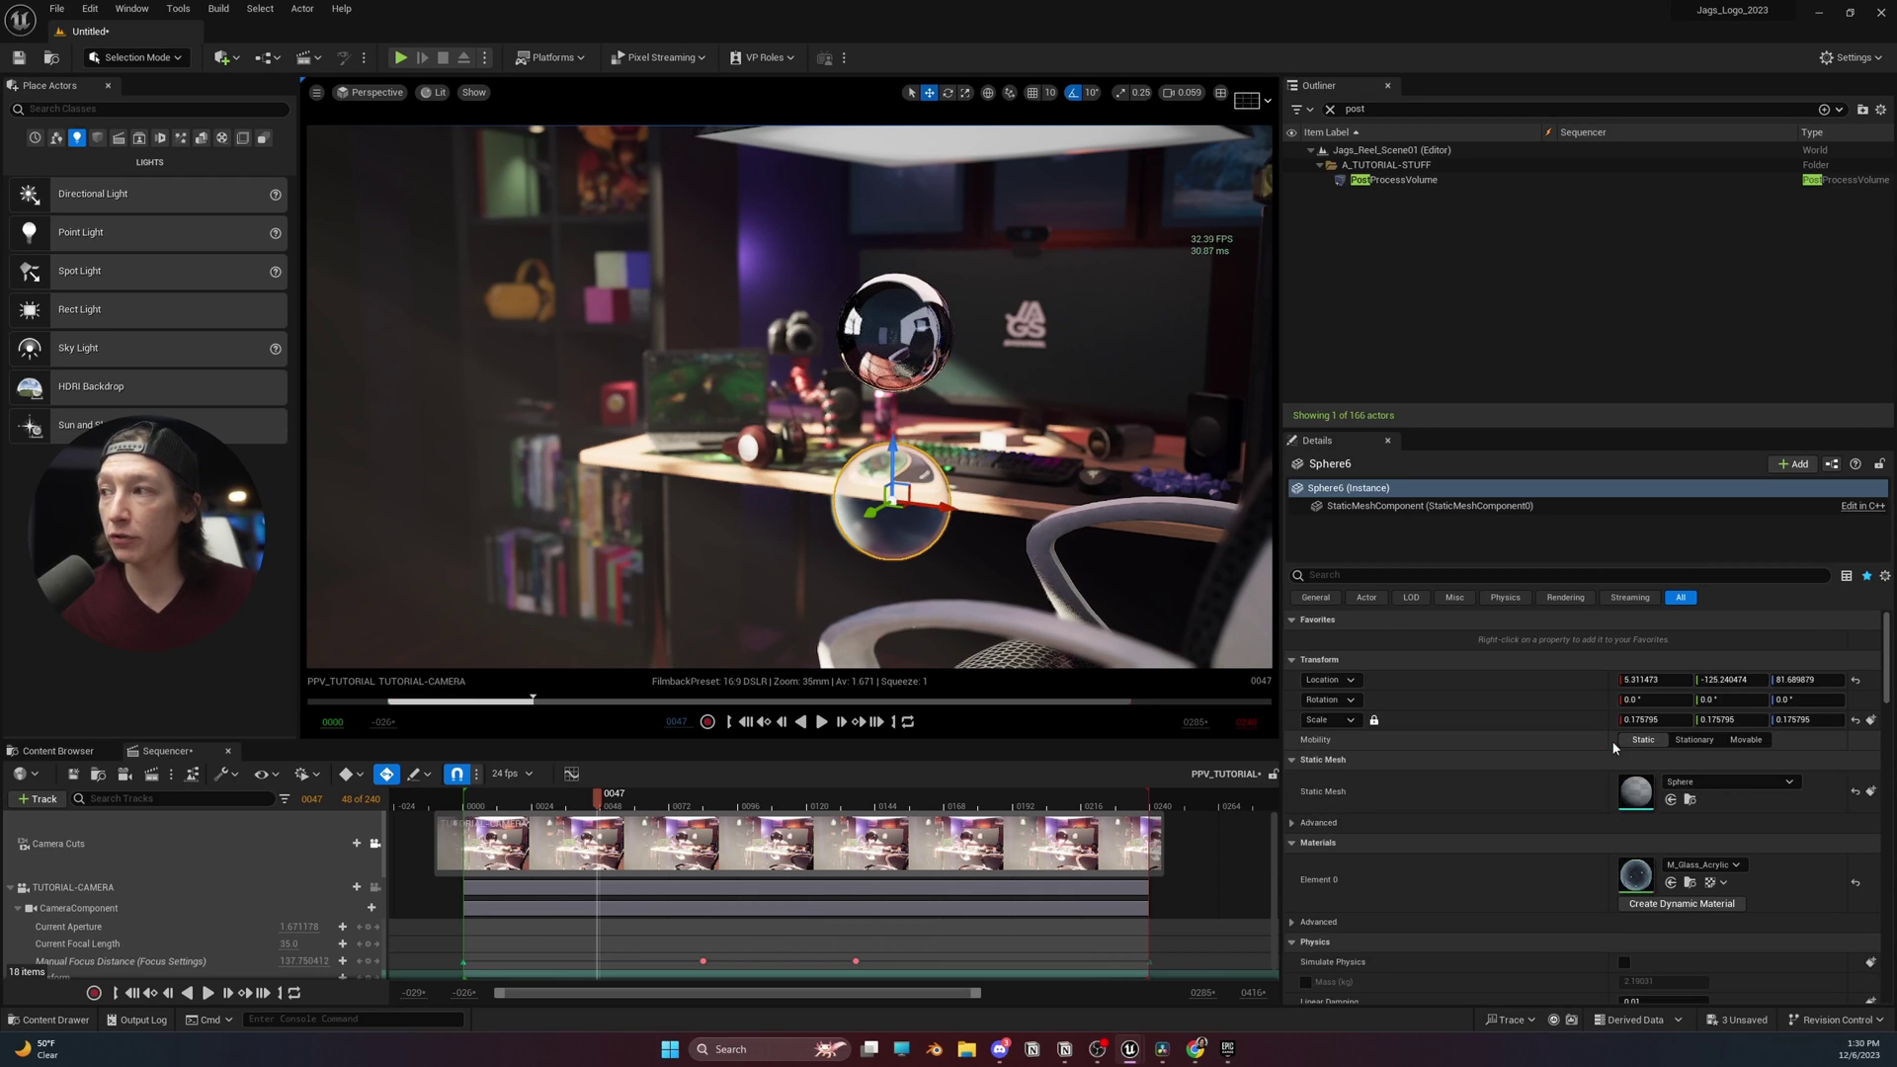
{"action": "double_click", "coordinate": [1657, 878]}
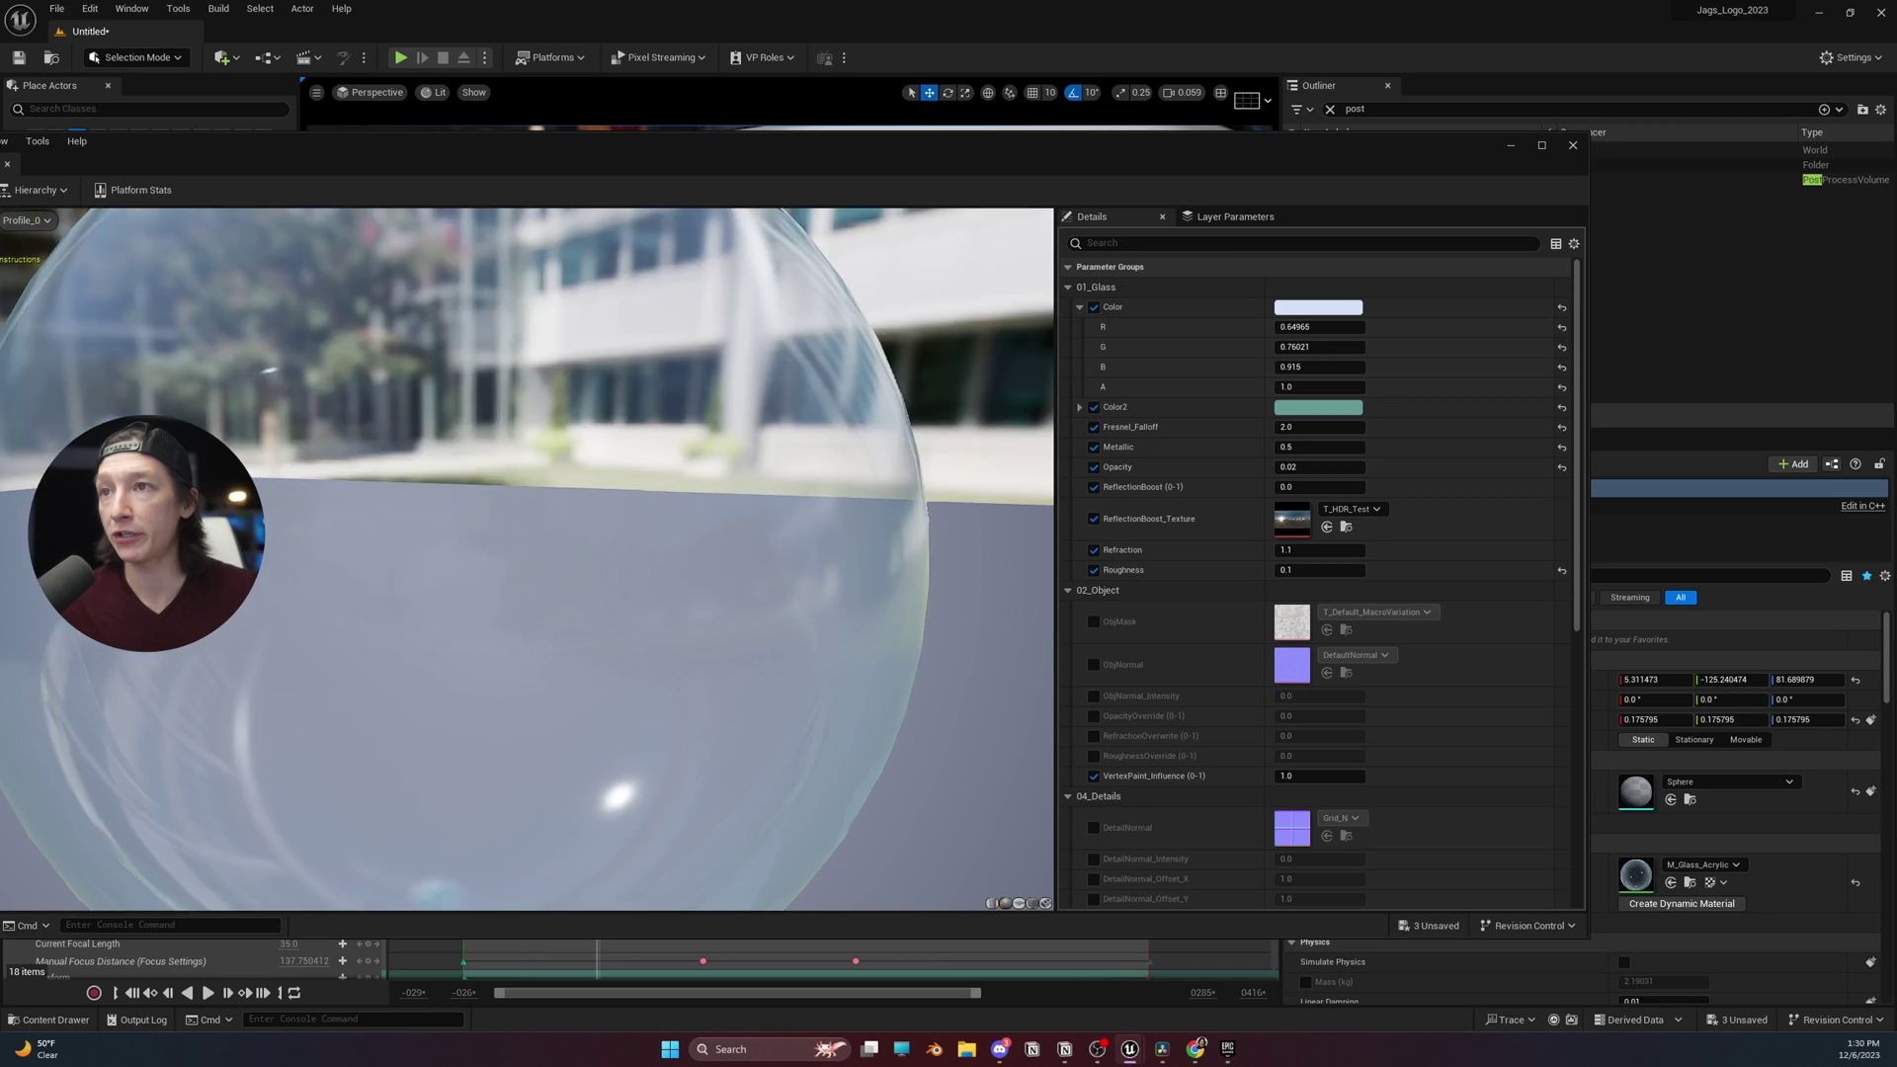
Resize the material window and drag Refraction from about 1.55 down to -0.0028
{"action": "left_click_drag", "start_coordinate": [420, 363], "coordinate": [513, 367]}
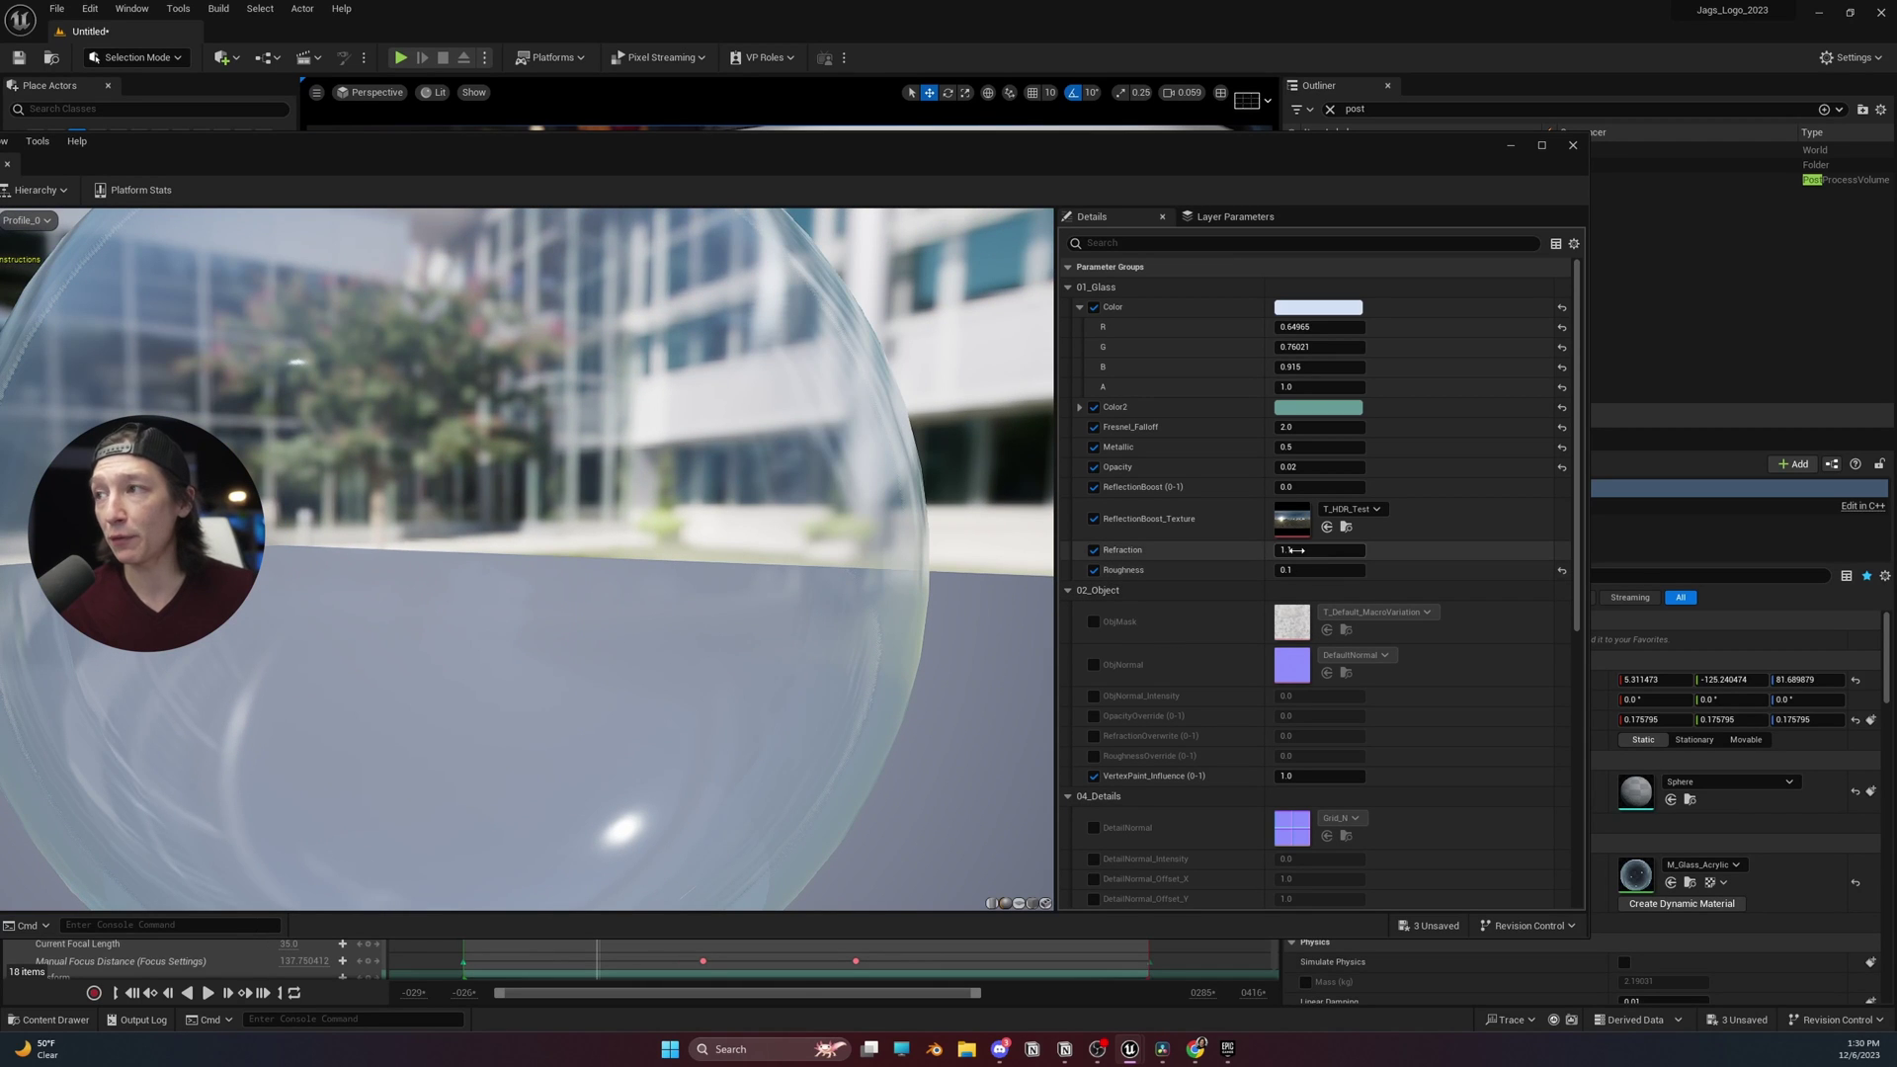
{"action": "left_click_drag", "start_coordinate": [1293, 550], "coordinate": [1294, 550]}
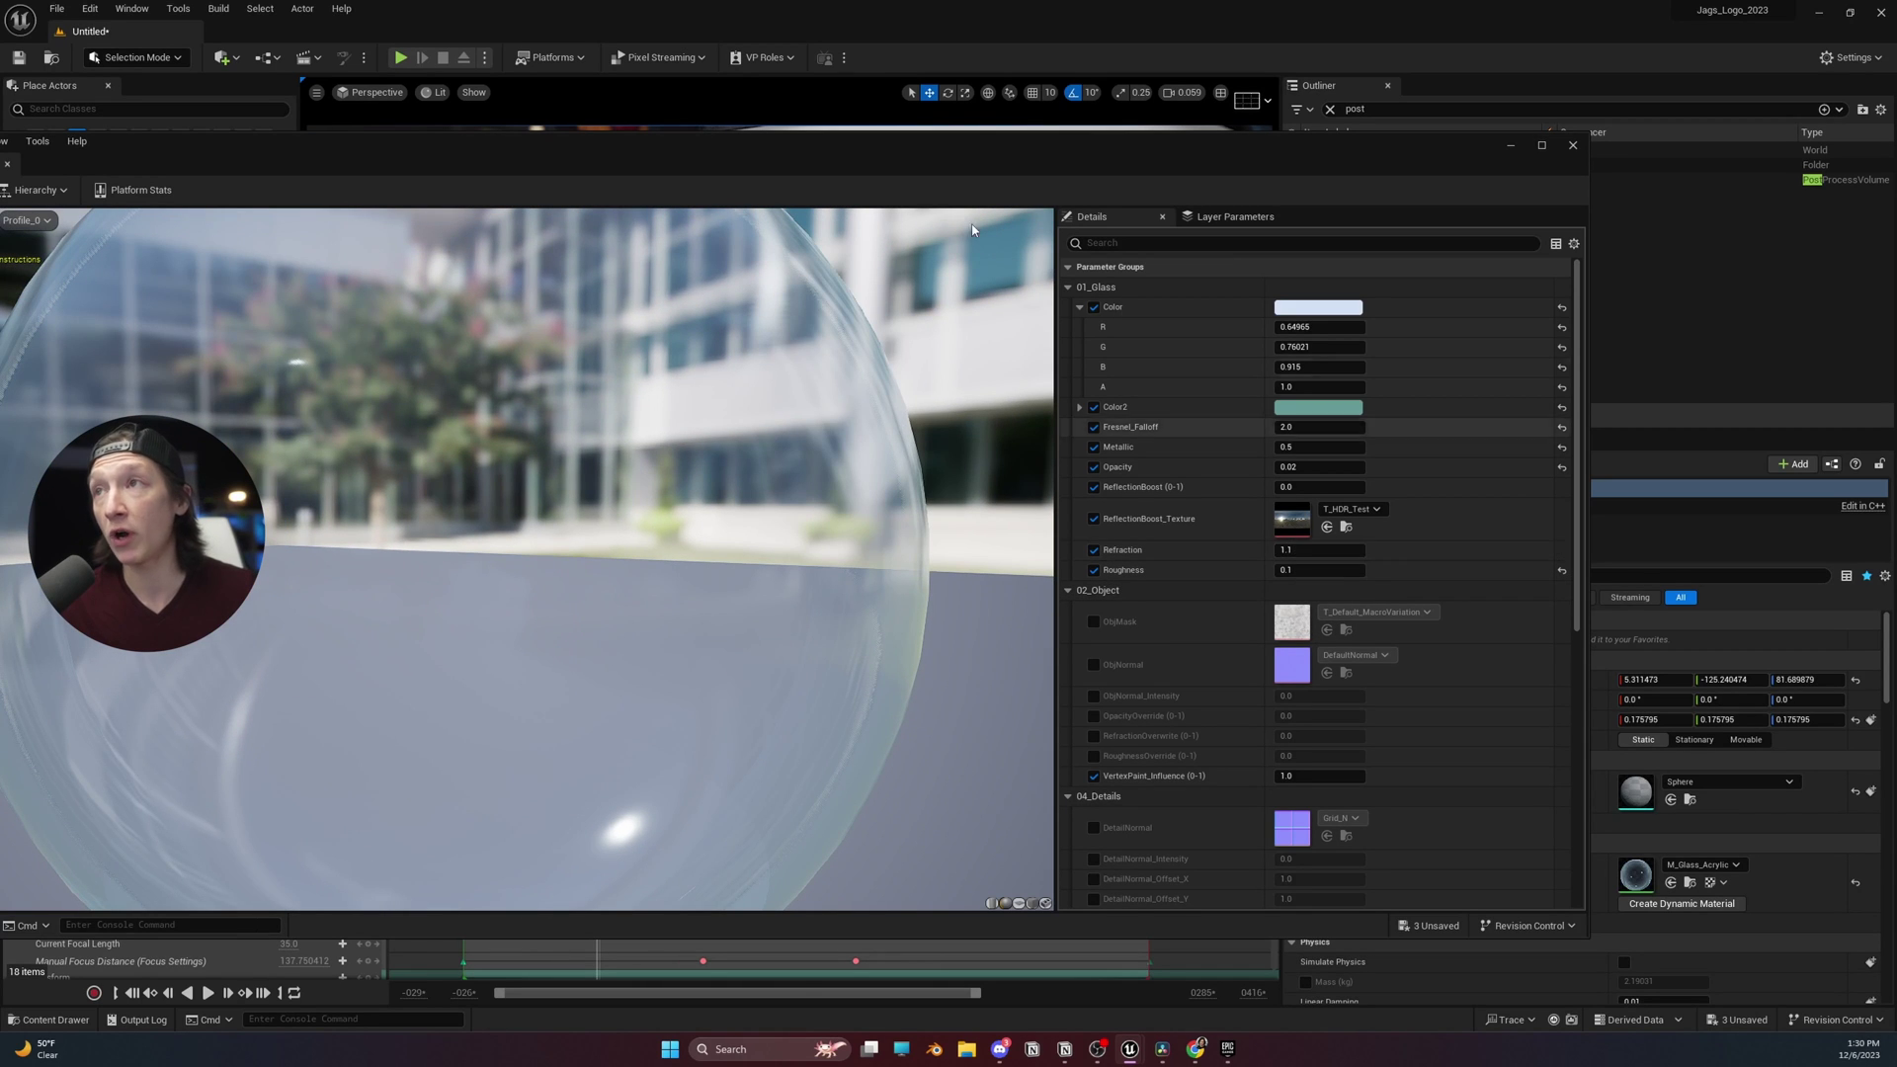
{"action": "left_click_drag", "start_coordinate": [100, 150], "coordinate": [204, 223]}
{"action": "mouse_move", "coordinate": [514, 615]}
{"action": "left_mouse_down"}
{"action": "mouse_move", "coordinate": [554, 615]}
{"action": "mouse_move", "coordinate": [507, 621]}
{"action": "left_mouse_up"}
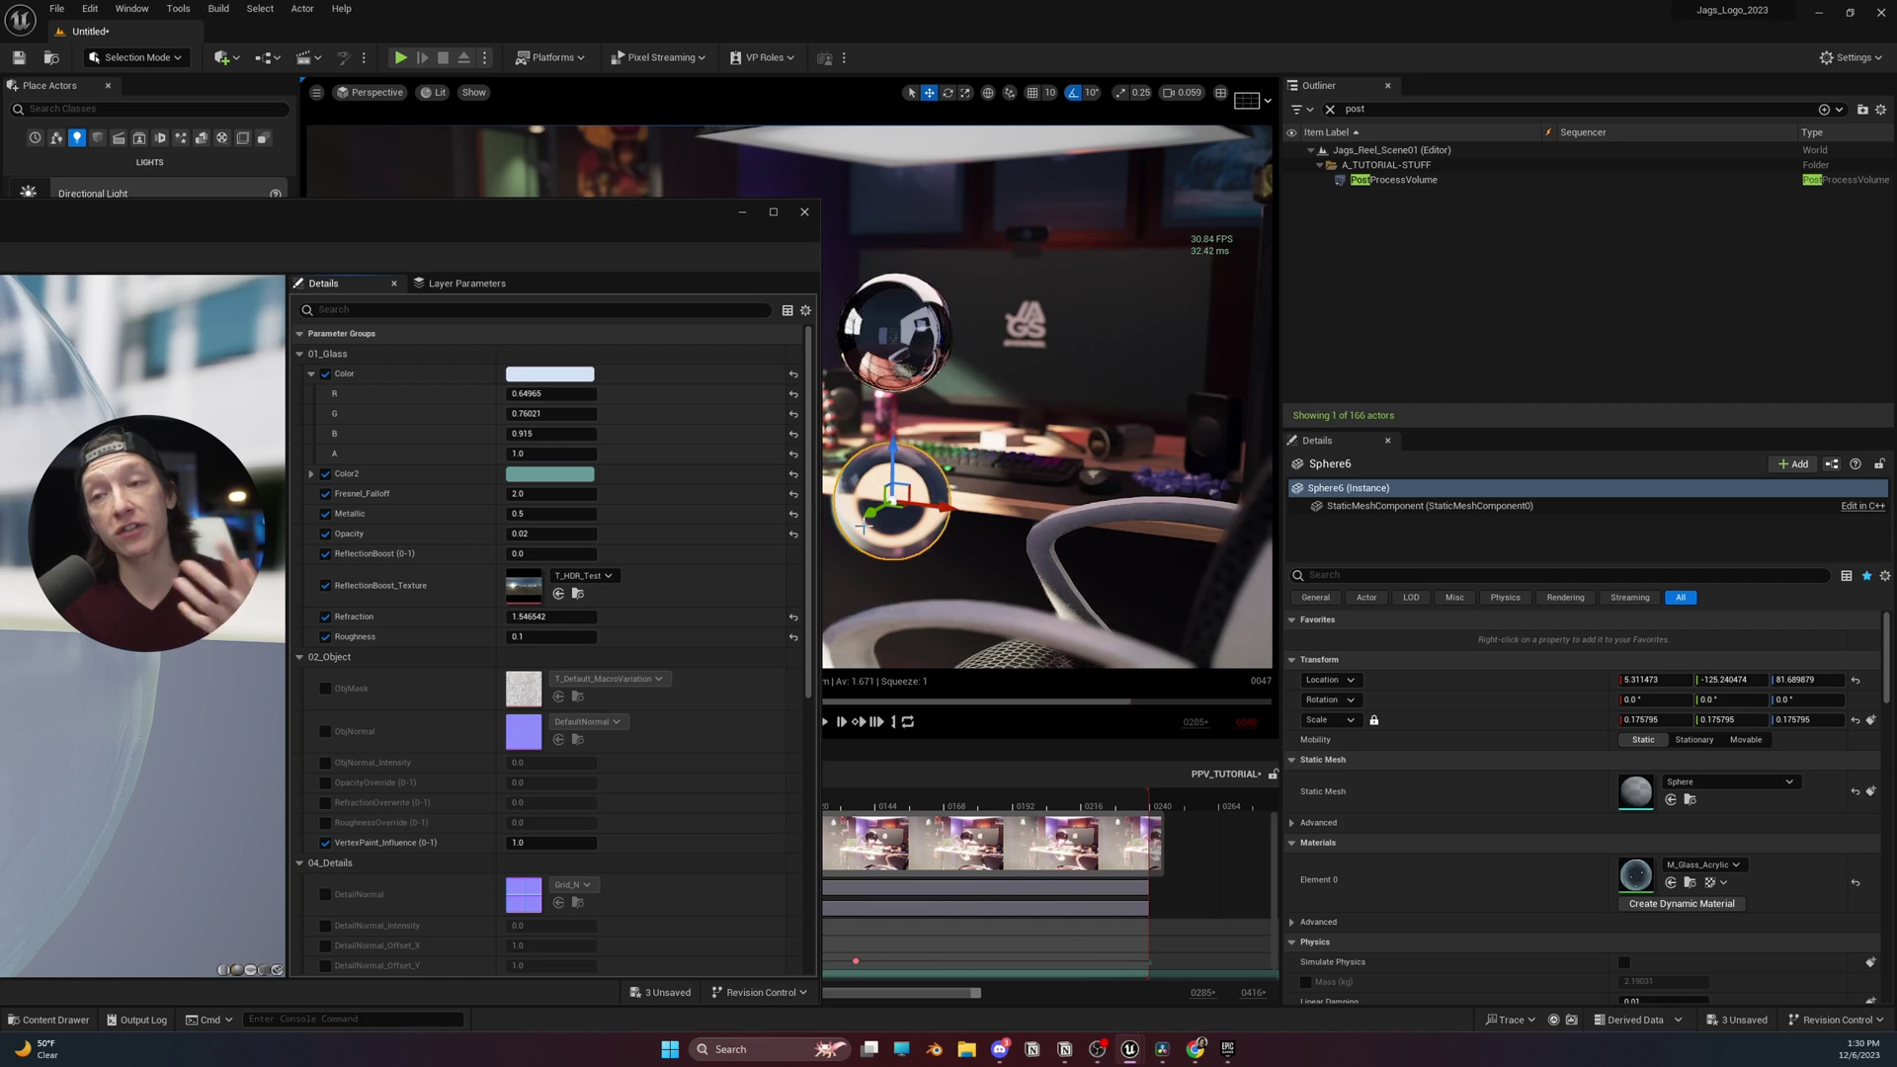
{"action": "left_click_drag", "start_coordinate": [533, 616], "coordinate": [494, 617]}
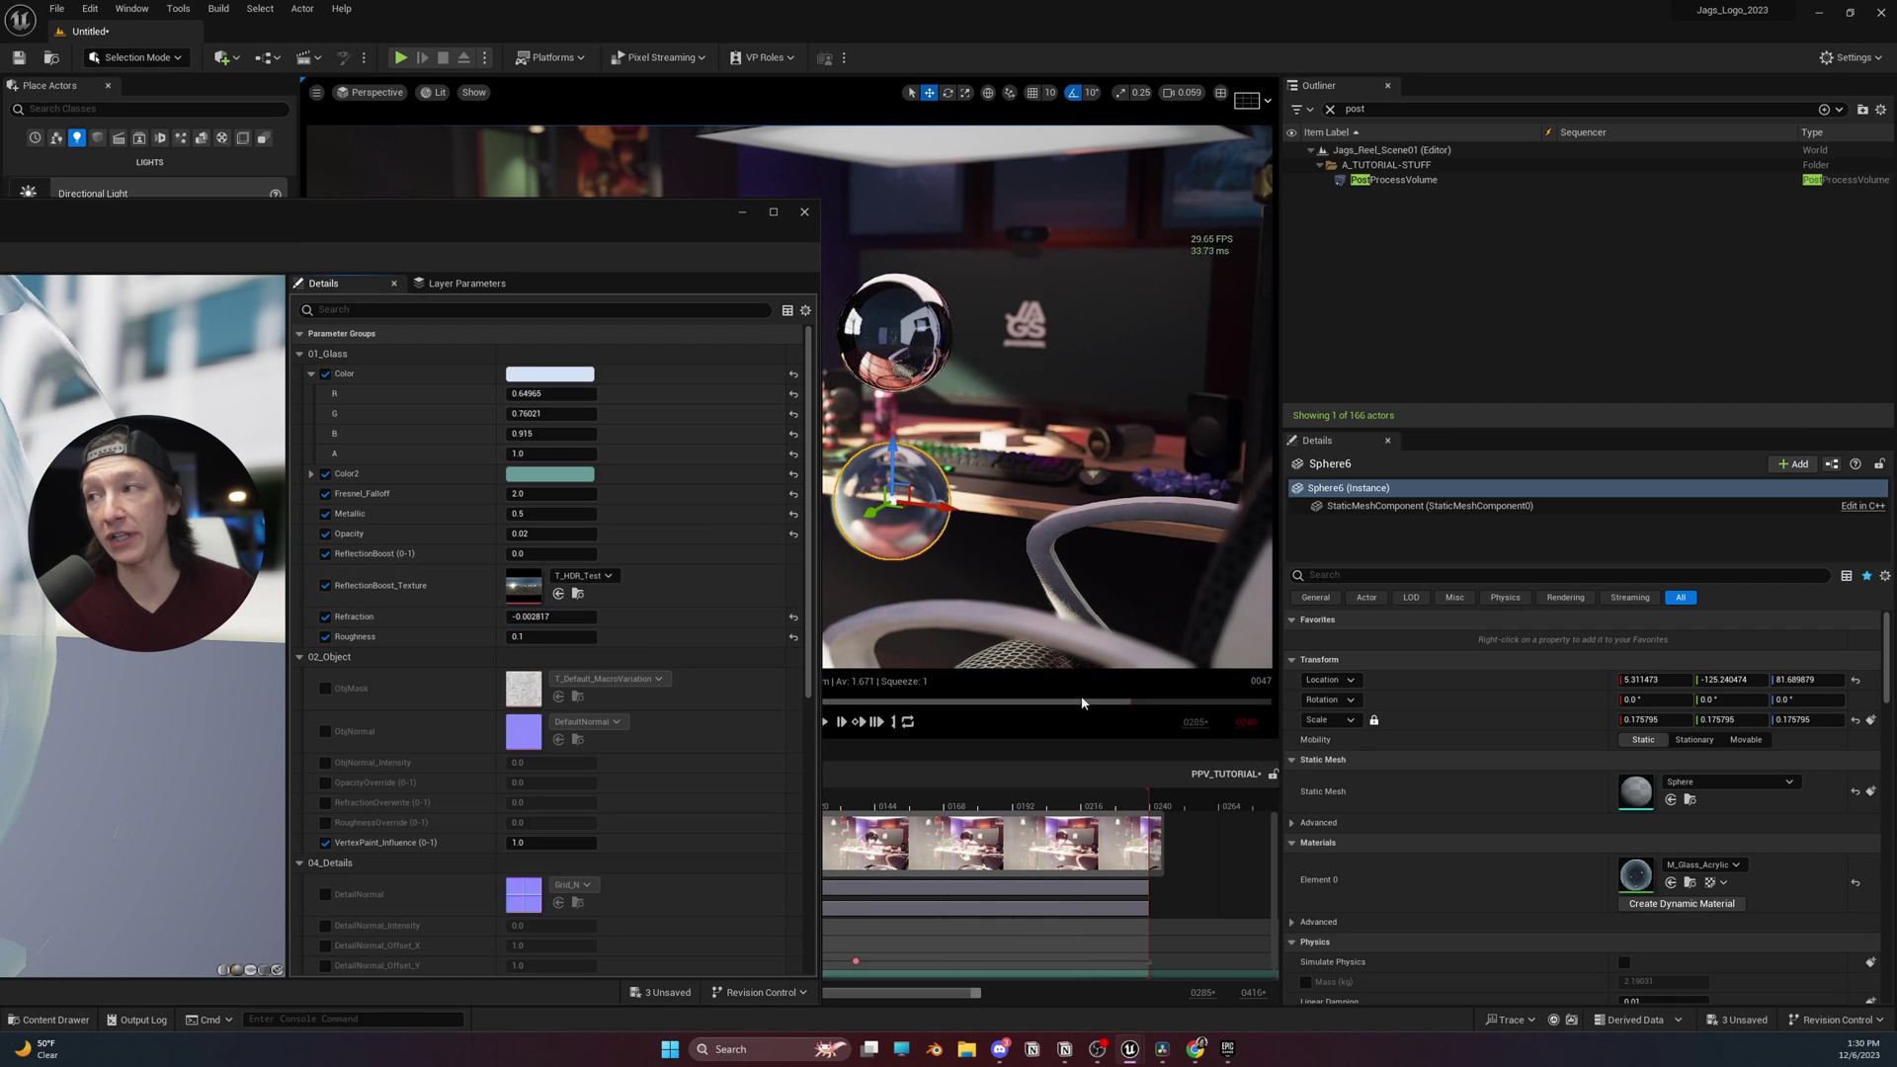
Enable Refraction under the PostProcessVolume's Ray Tracing Translucency settings
{"action": "left_click", "coordinate": [1393, 179]}
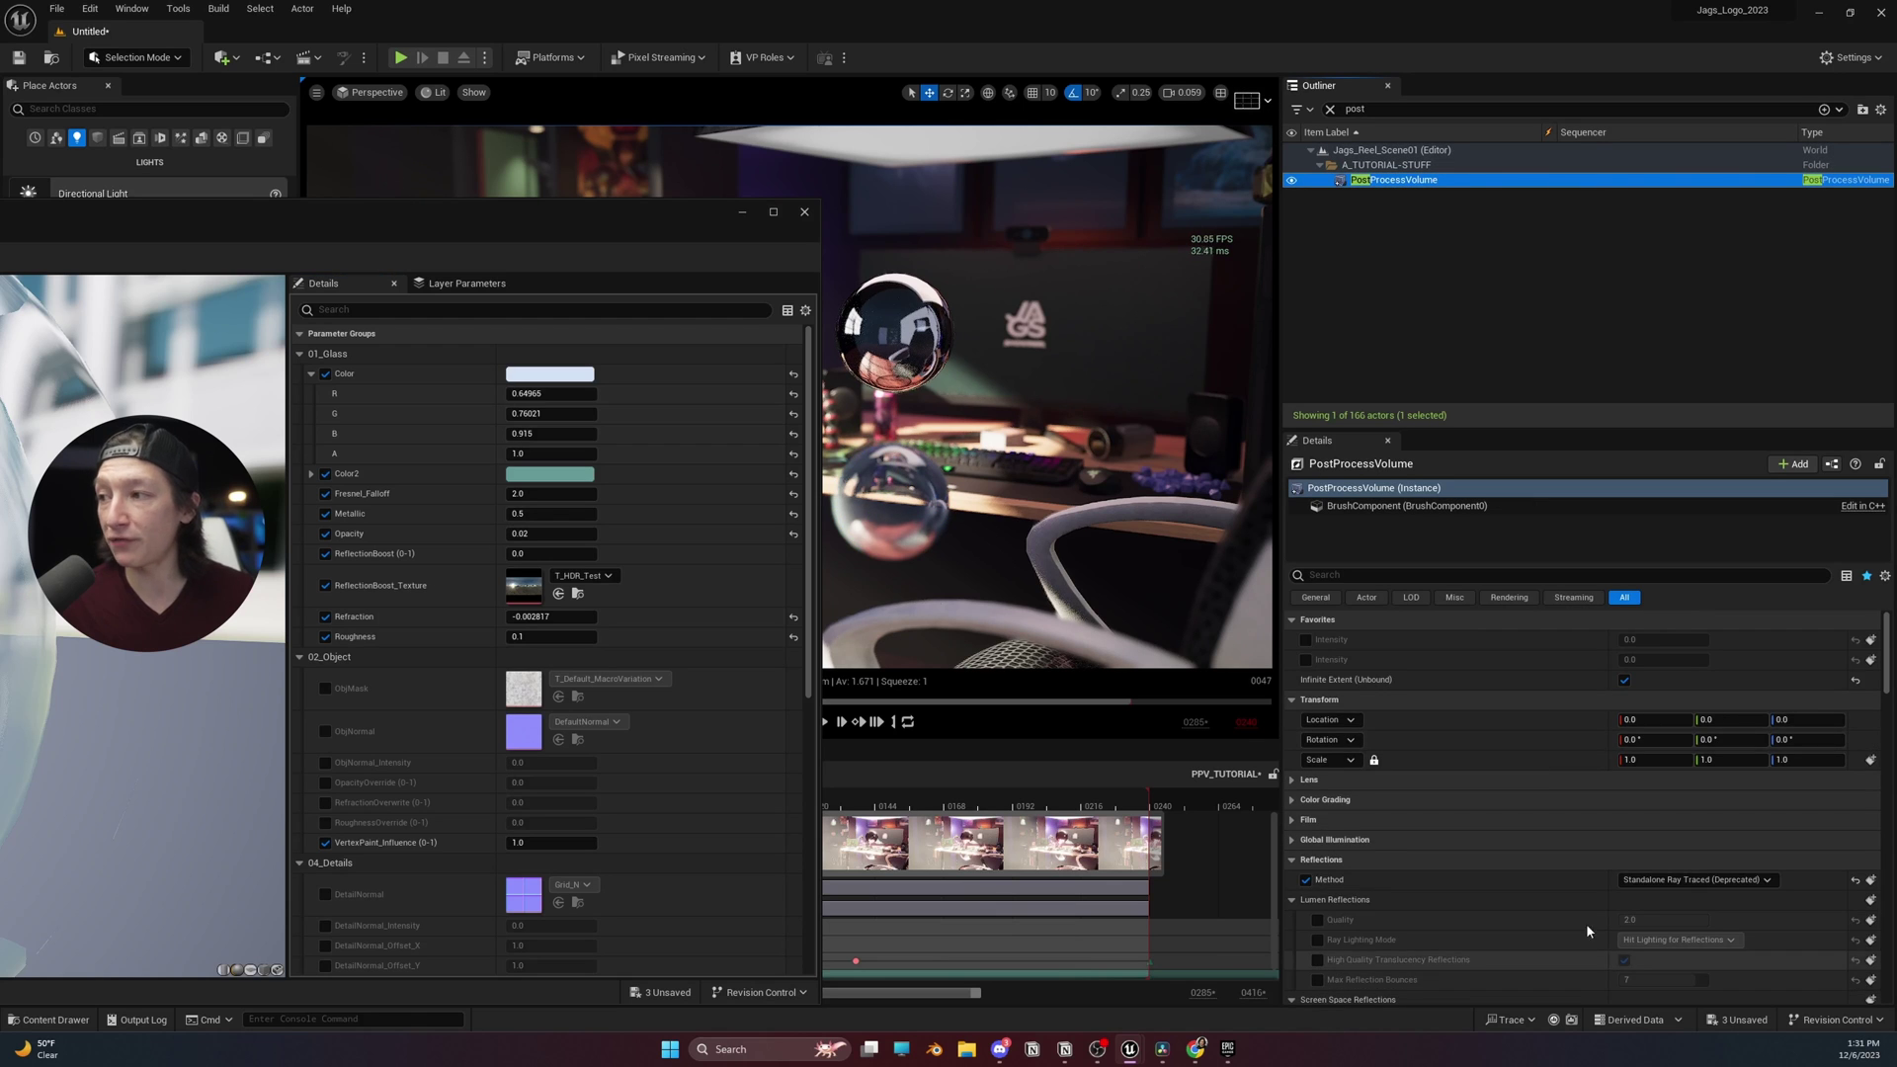
{"action": "scroll", "coordinate": [1586, 923], "scroll_direction": "down", "scroll_amount": 5}
{"action": "scroll", "coordinate": [1522, 923], "scroll_direction": "down", "scroll_amount": 6}
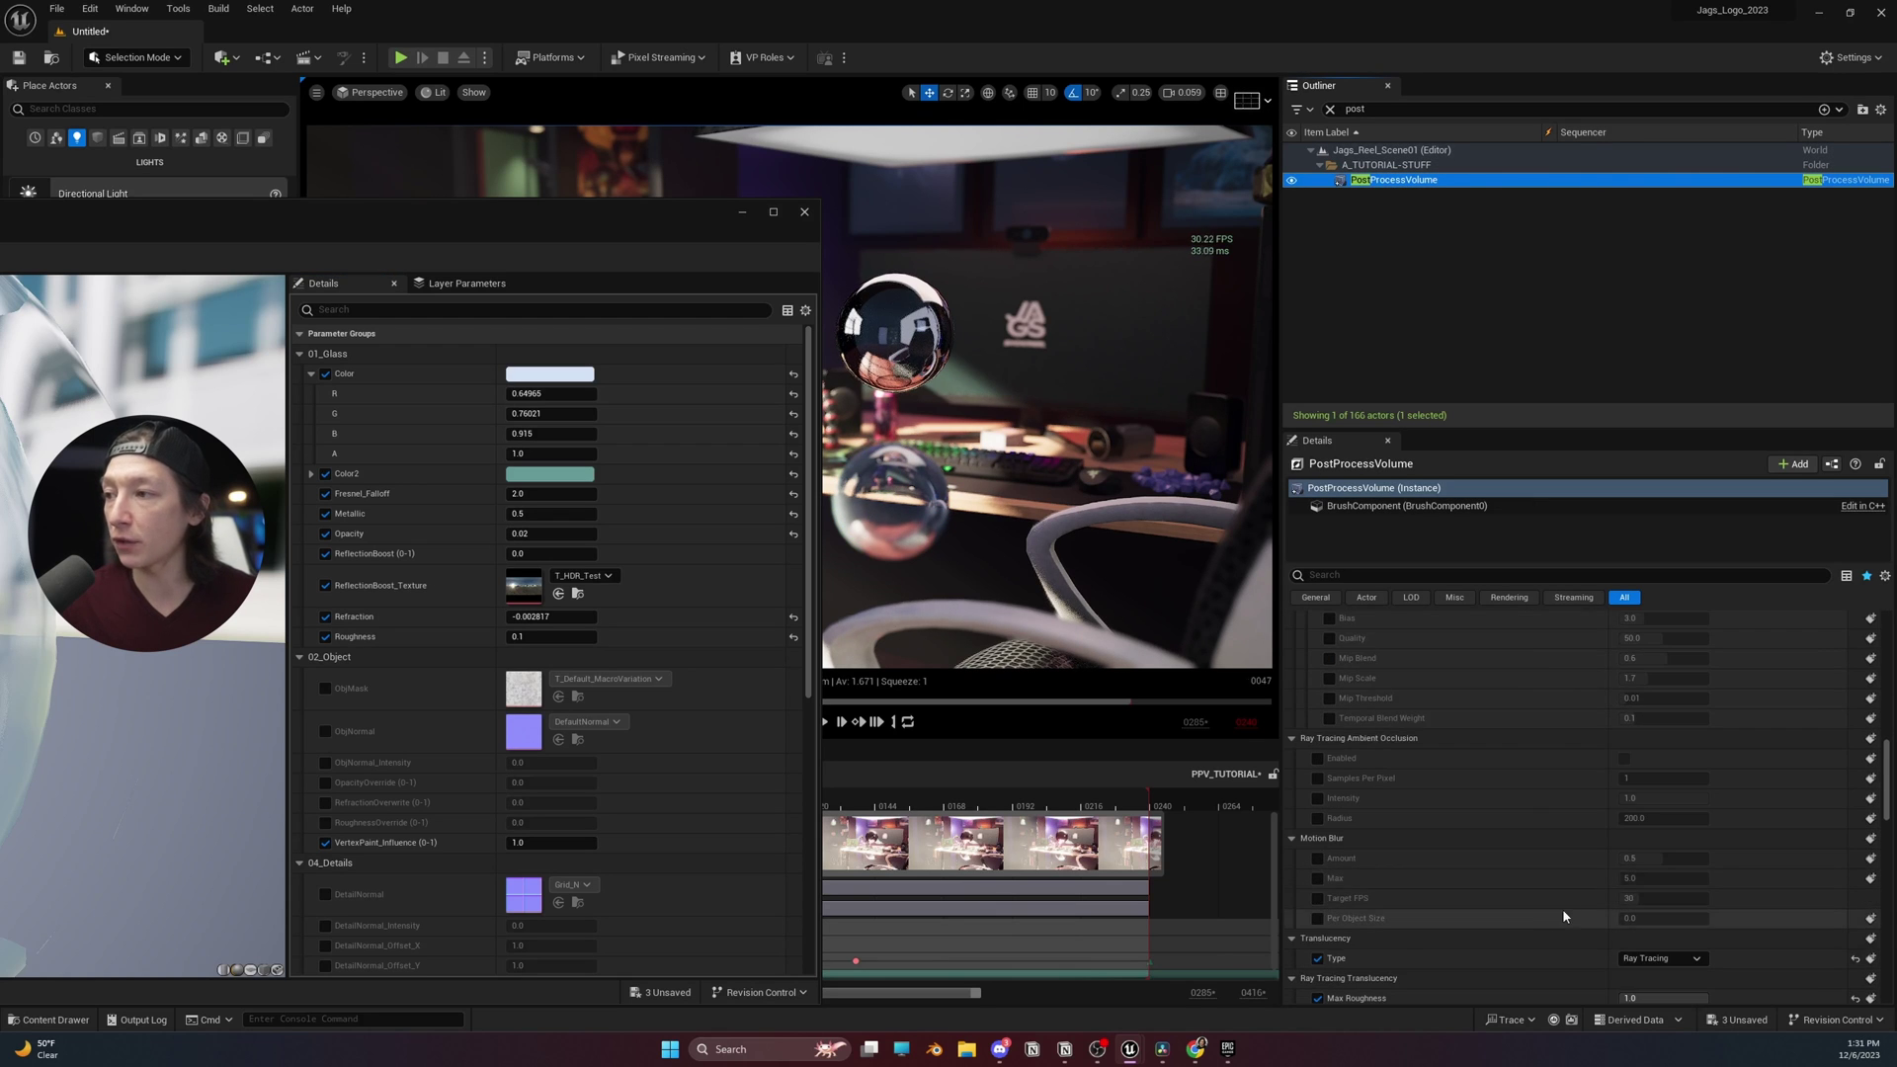
{"action": "left_click", "coordinate": [1626, 962]}
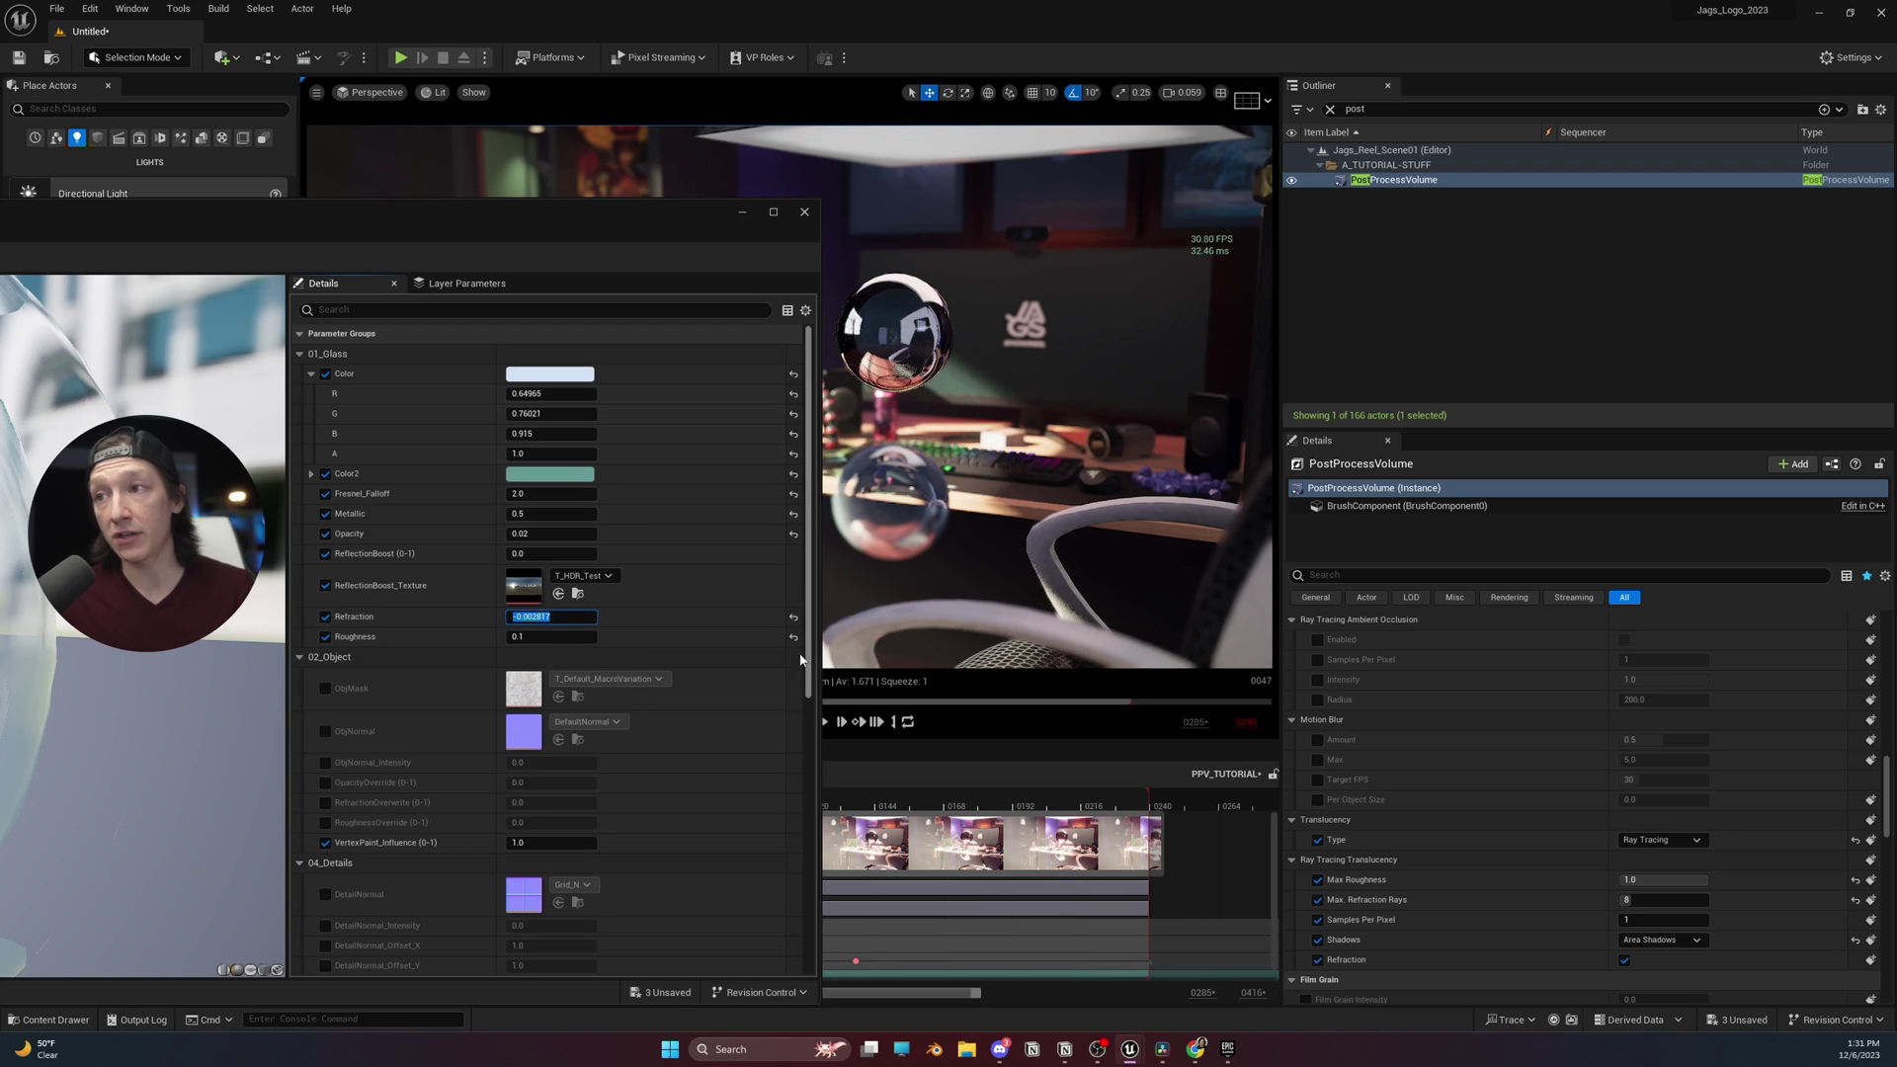
Set the glass material's Refraction parameter to 1.1, then commit it at 1.0
{"action": "type", "text": "1.1"}
{"action": "key", "text": "Return"}
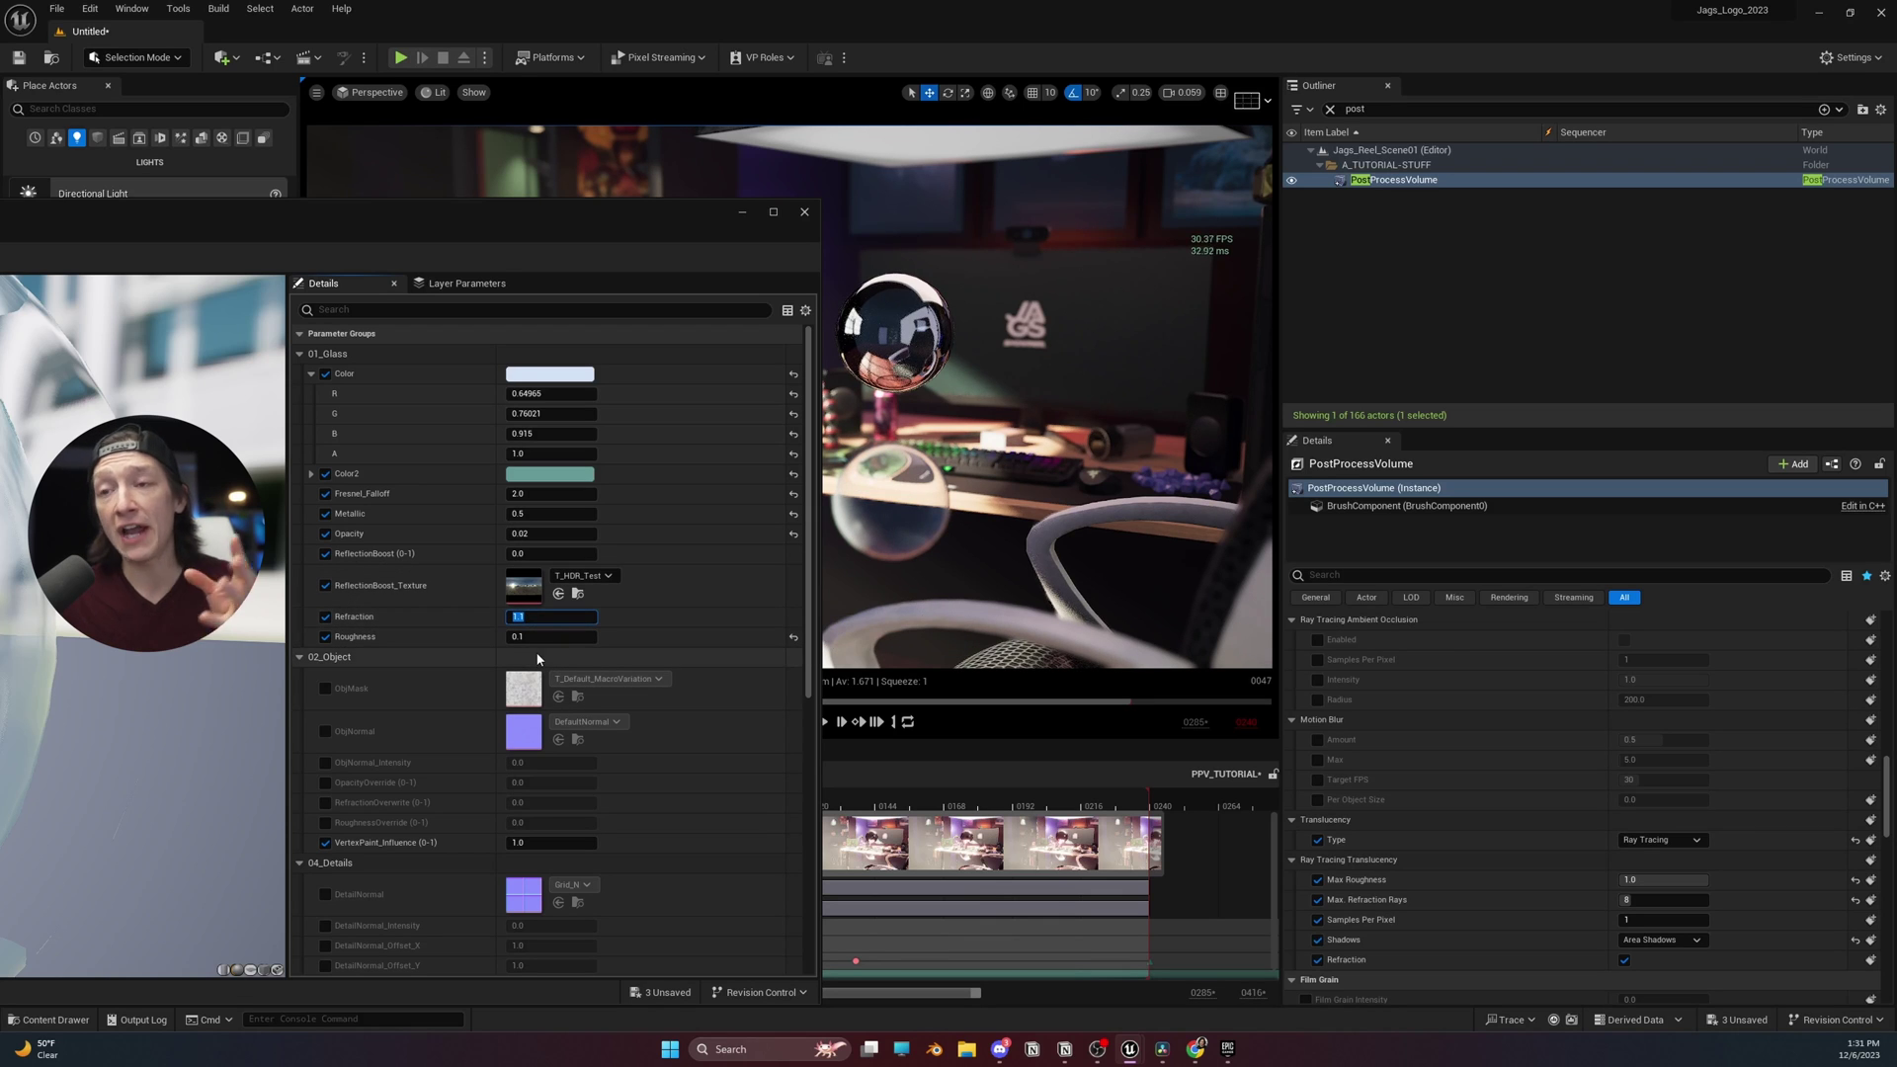
{"action": "key", "text": "Return"}
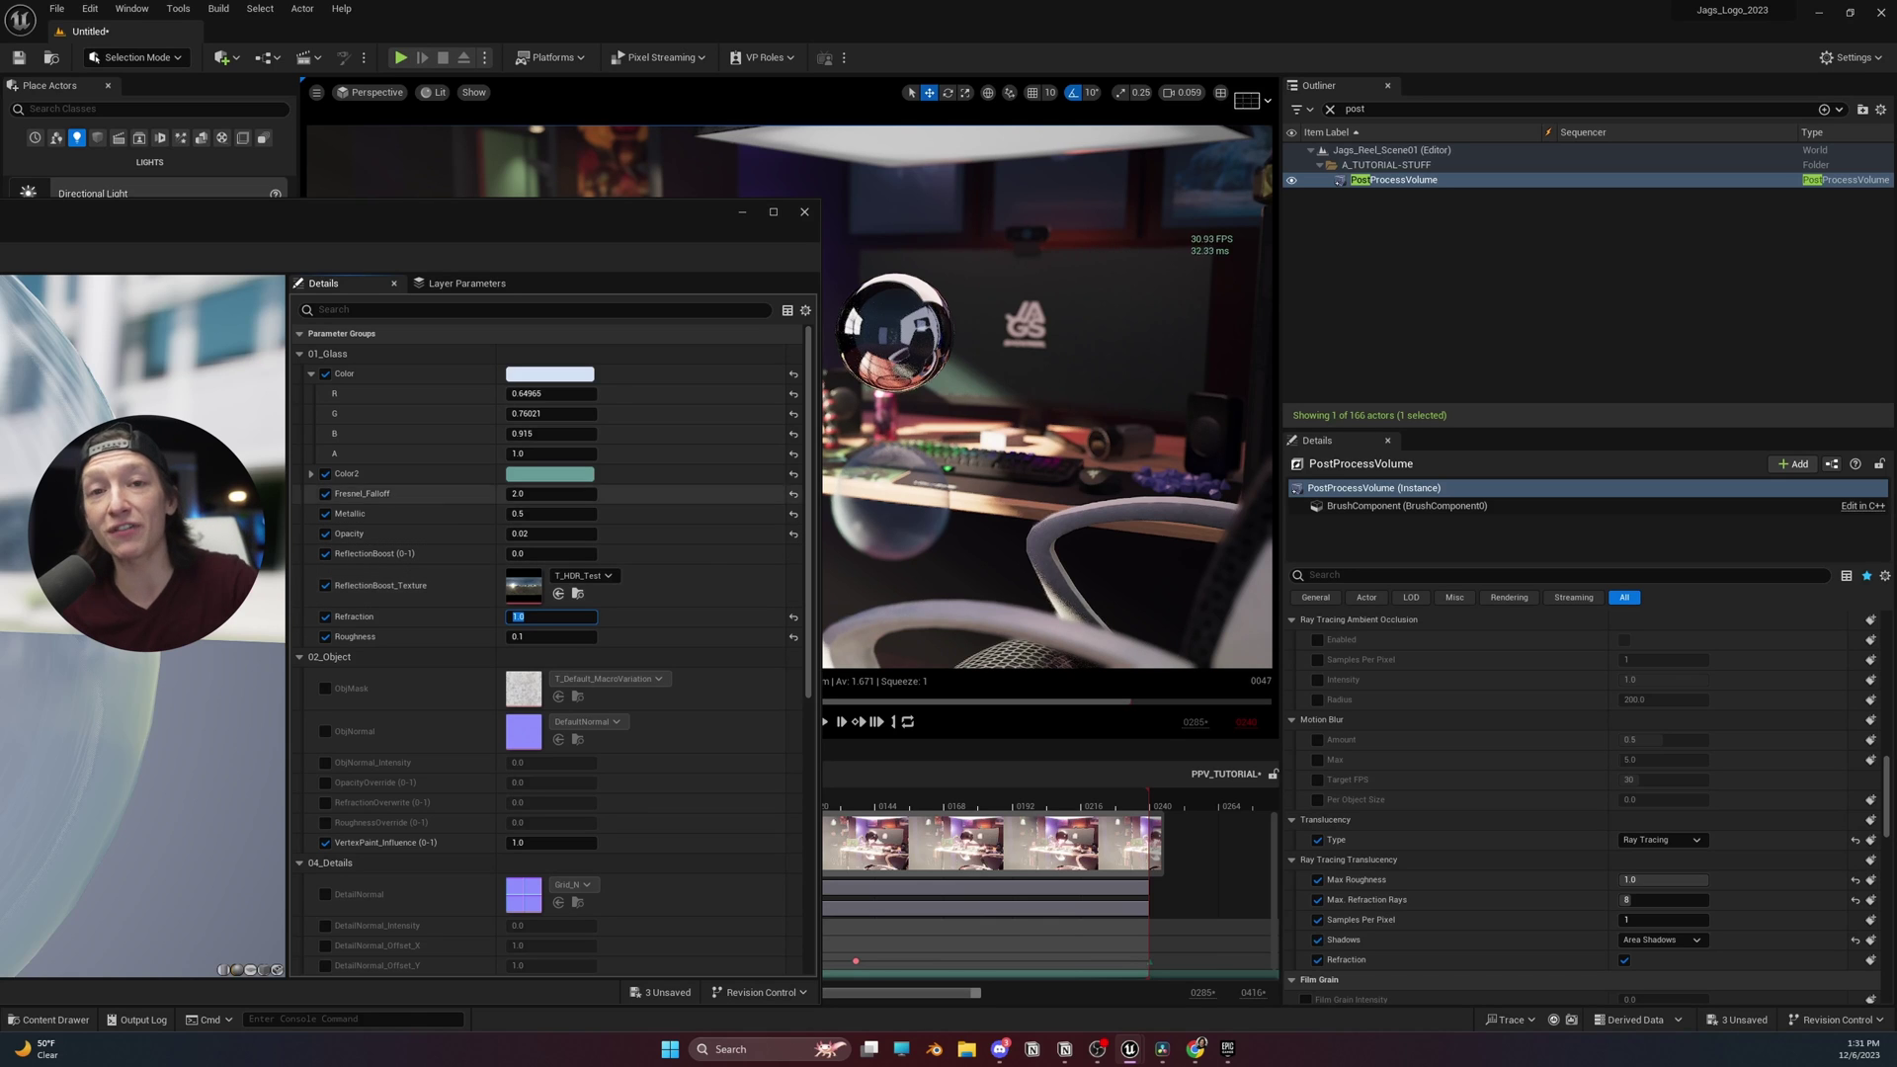
{"action": "scroll", "coordinate": [368, 692], "scroll_direction": "down", "scroll_amount": 3}
{"action": "scroll", "coordinate": [368, 697], "scroll_direction": "down", "scroll_amount": 2}
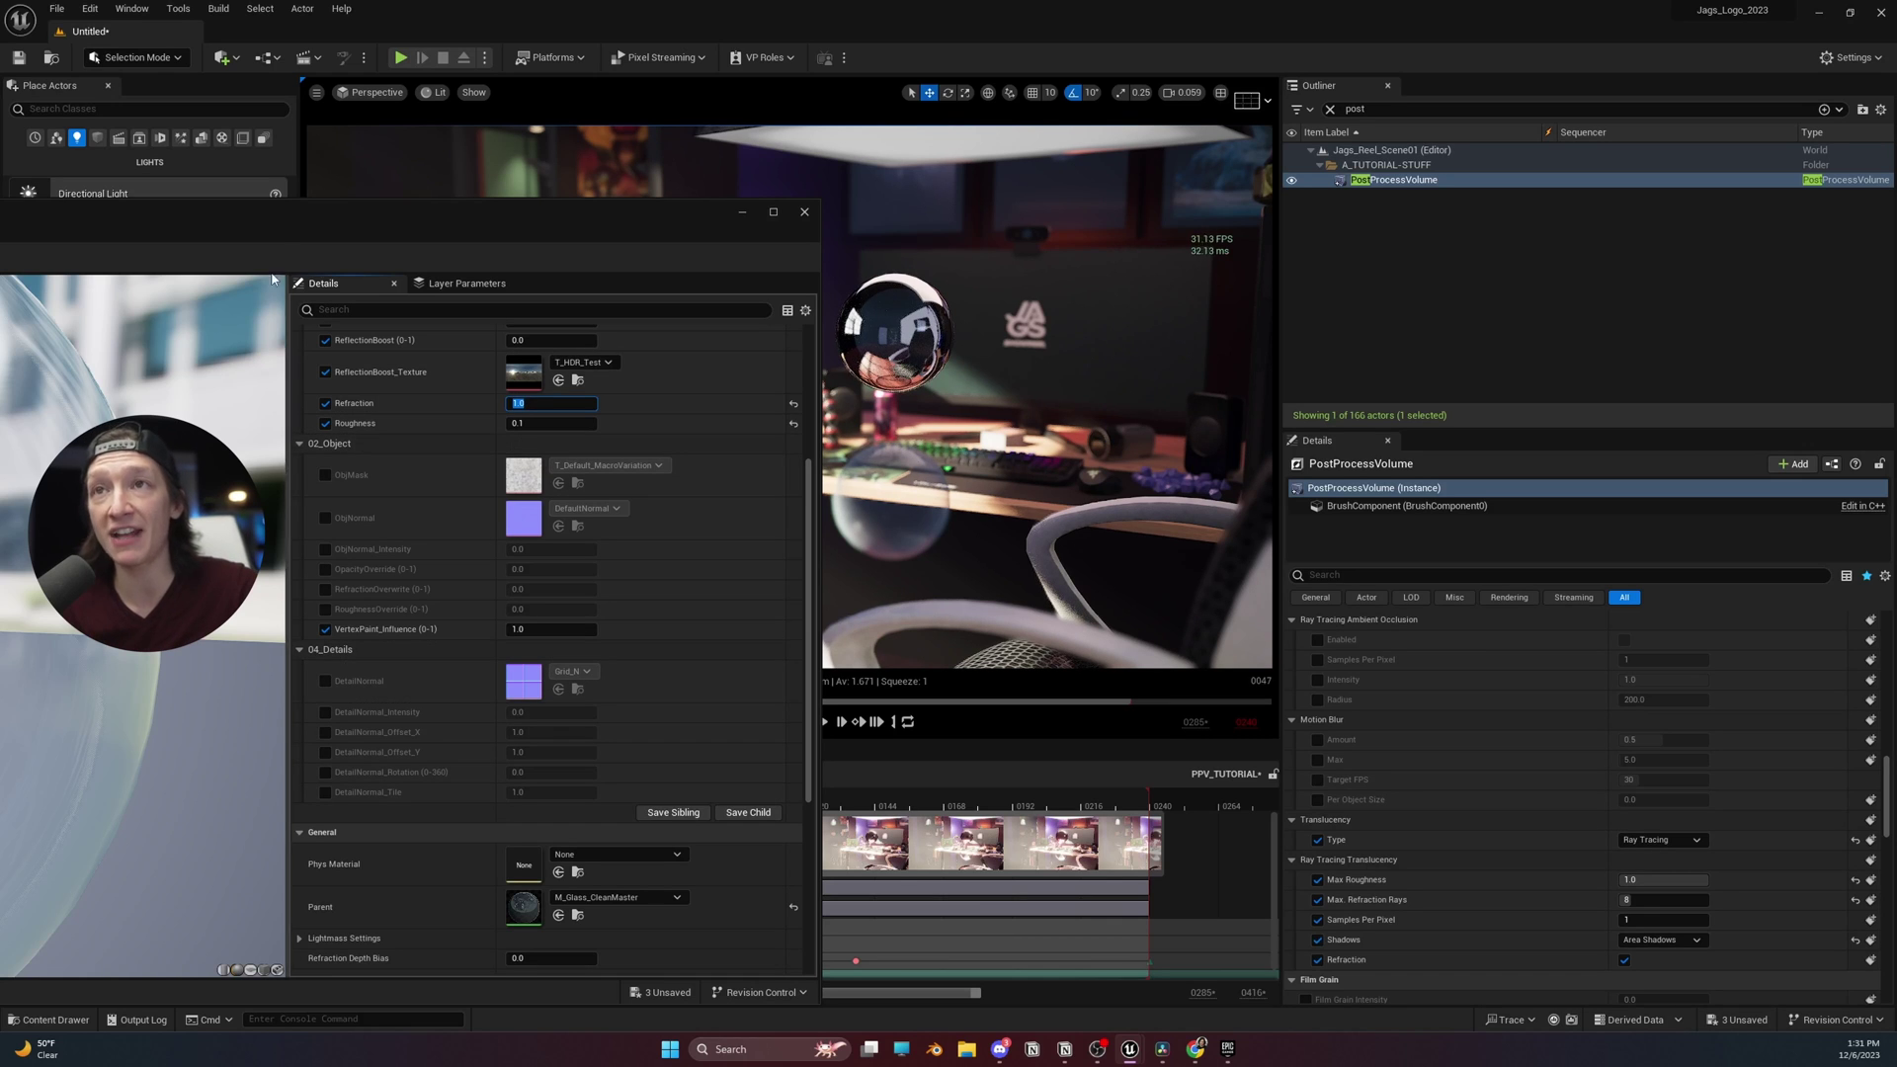
Open the parent material M_Glass_CleanMaster, zoom out its graph, and view the Advanced Glass Material Pack page
{"action": "left_click", "coordinate": [282, 233]}
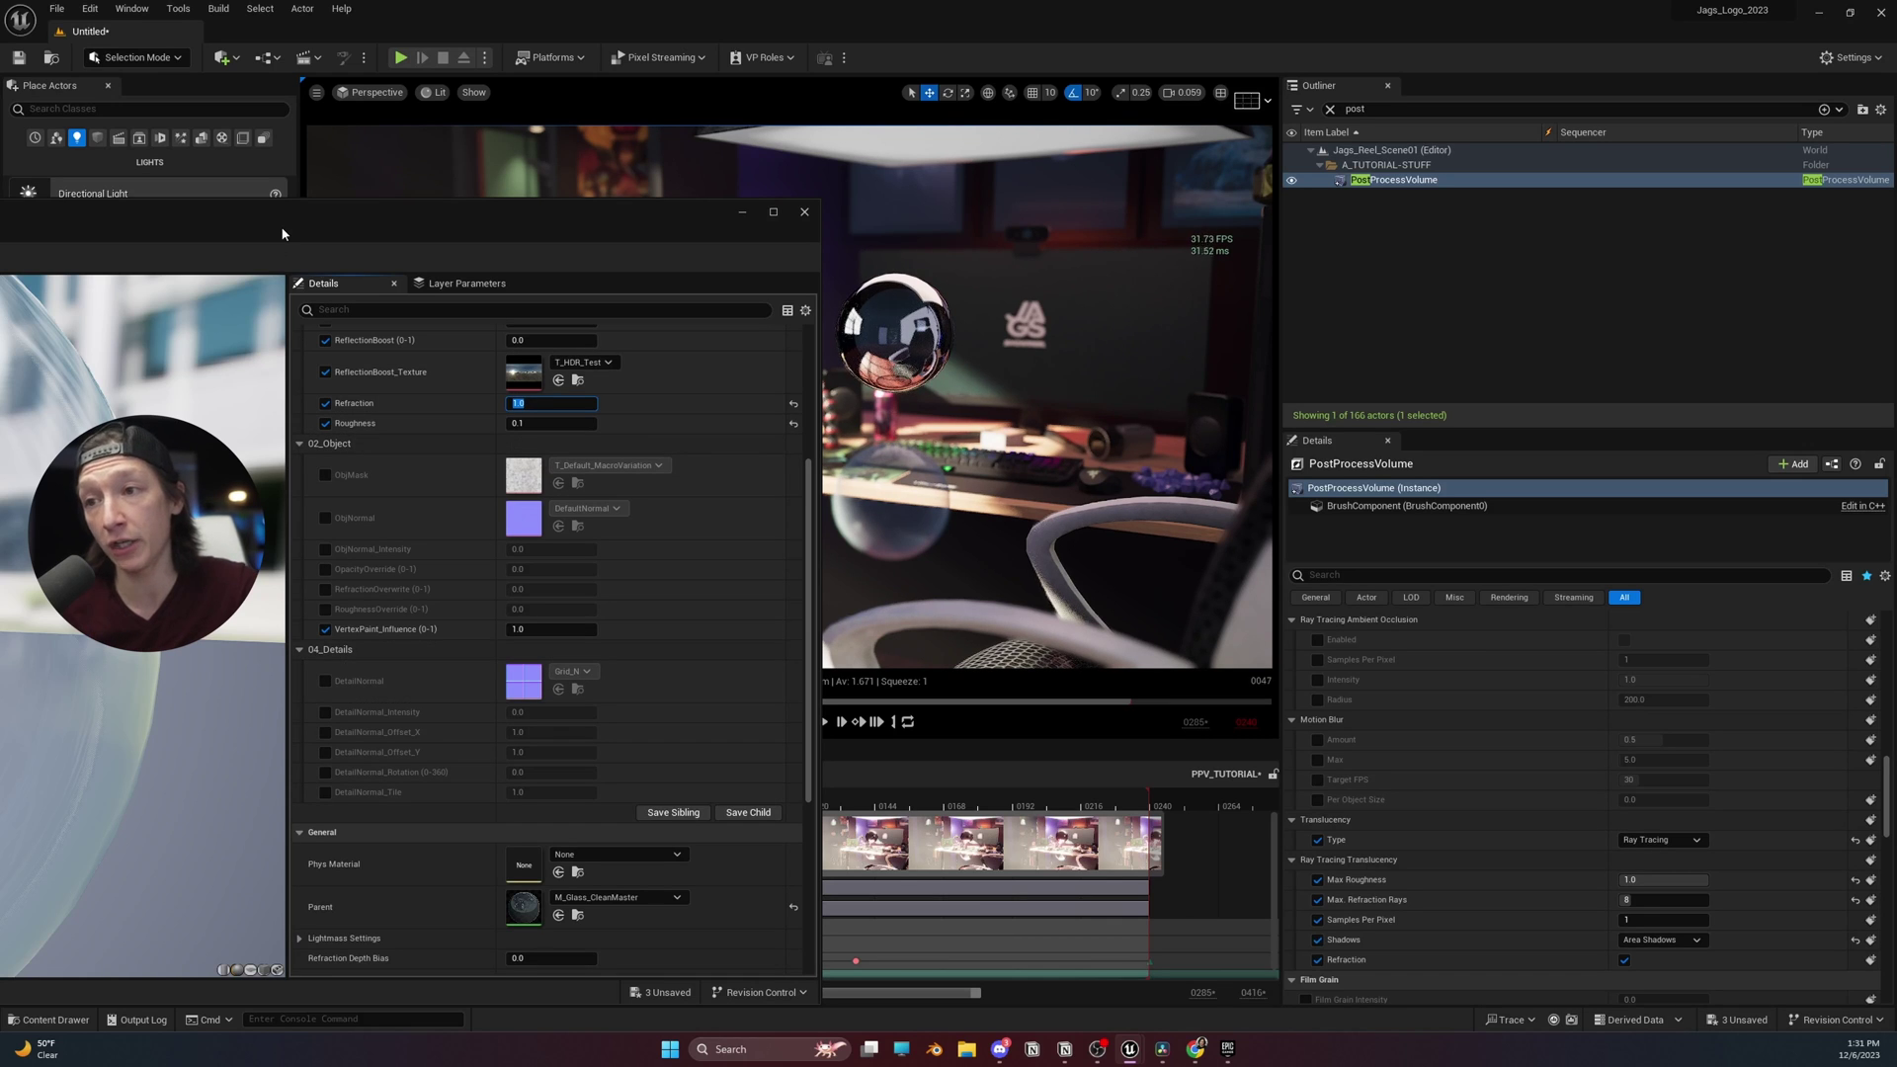
{"action": "double_click", "coordinate": [522, 905]}
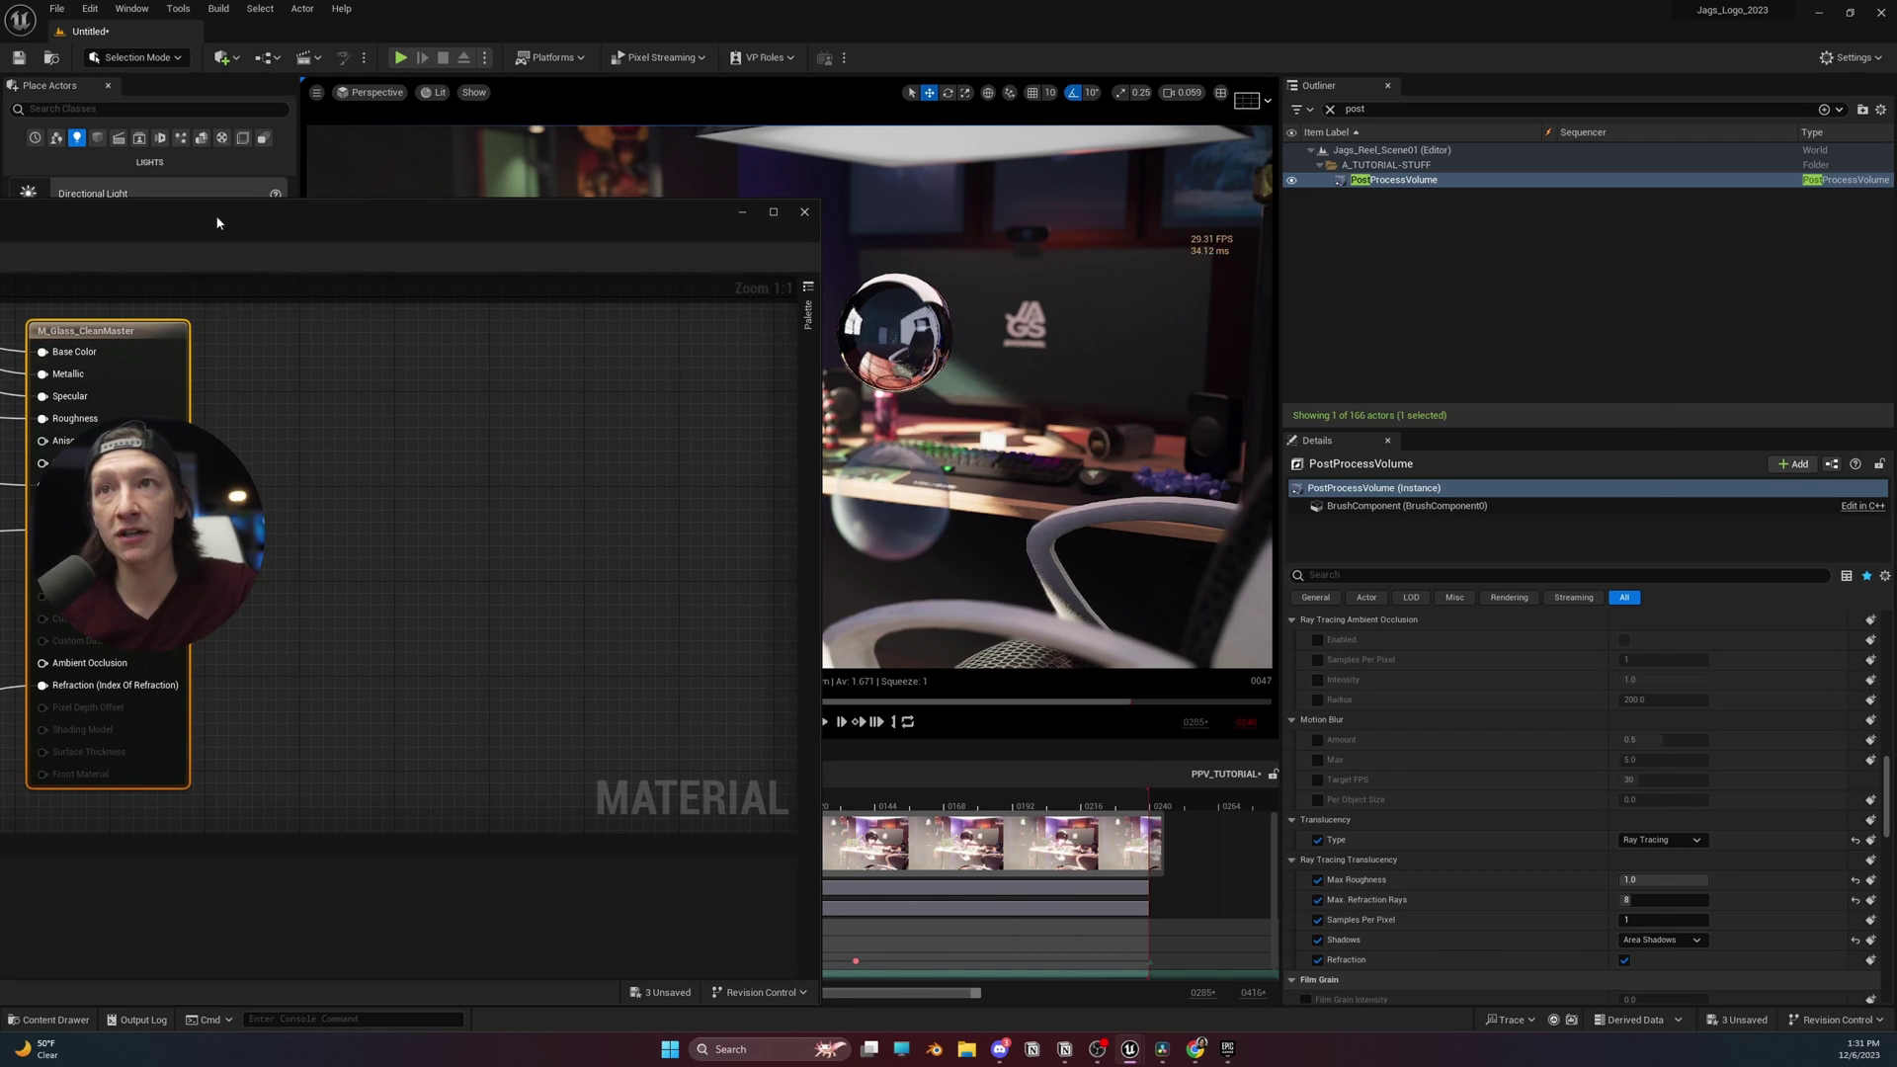
{"action": "scroll", "coordinate": [573, 460], "scroll_direction": "down", "scroll_amount": 10}
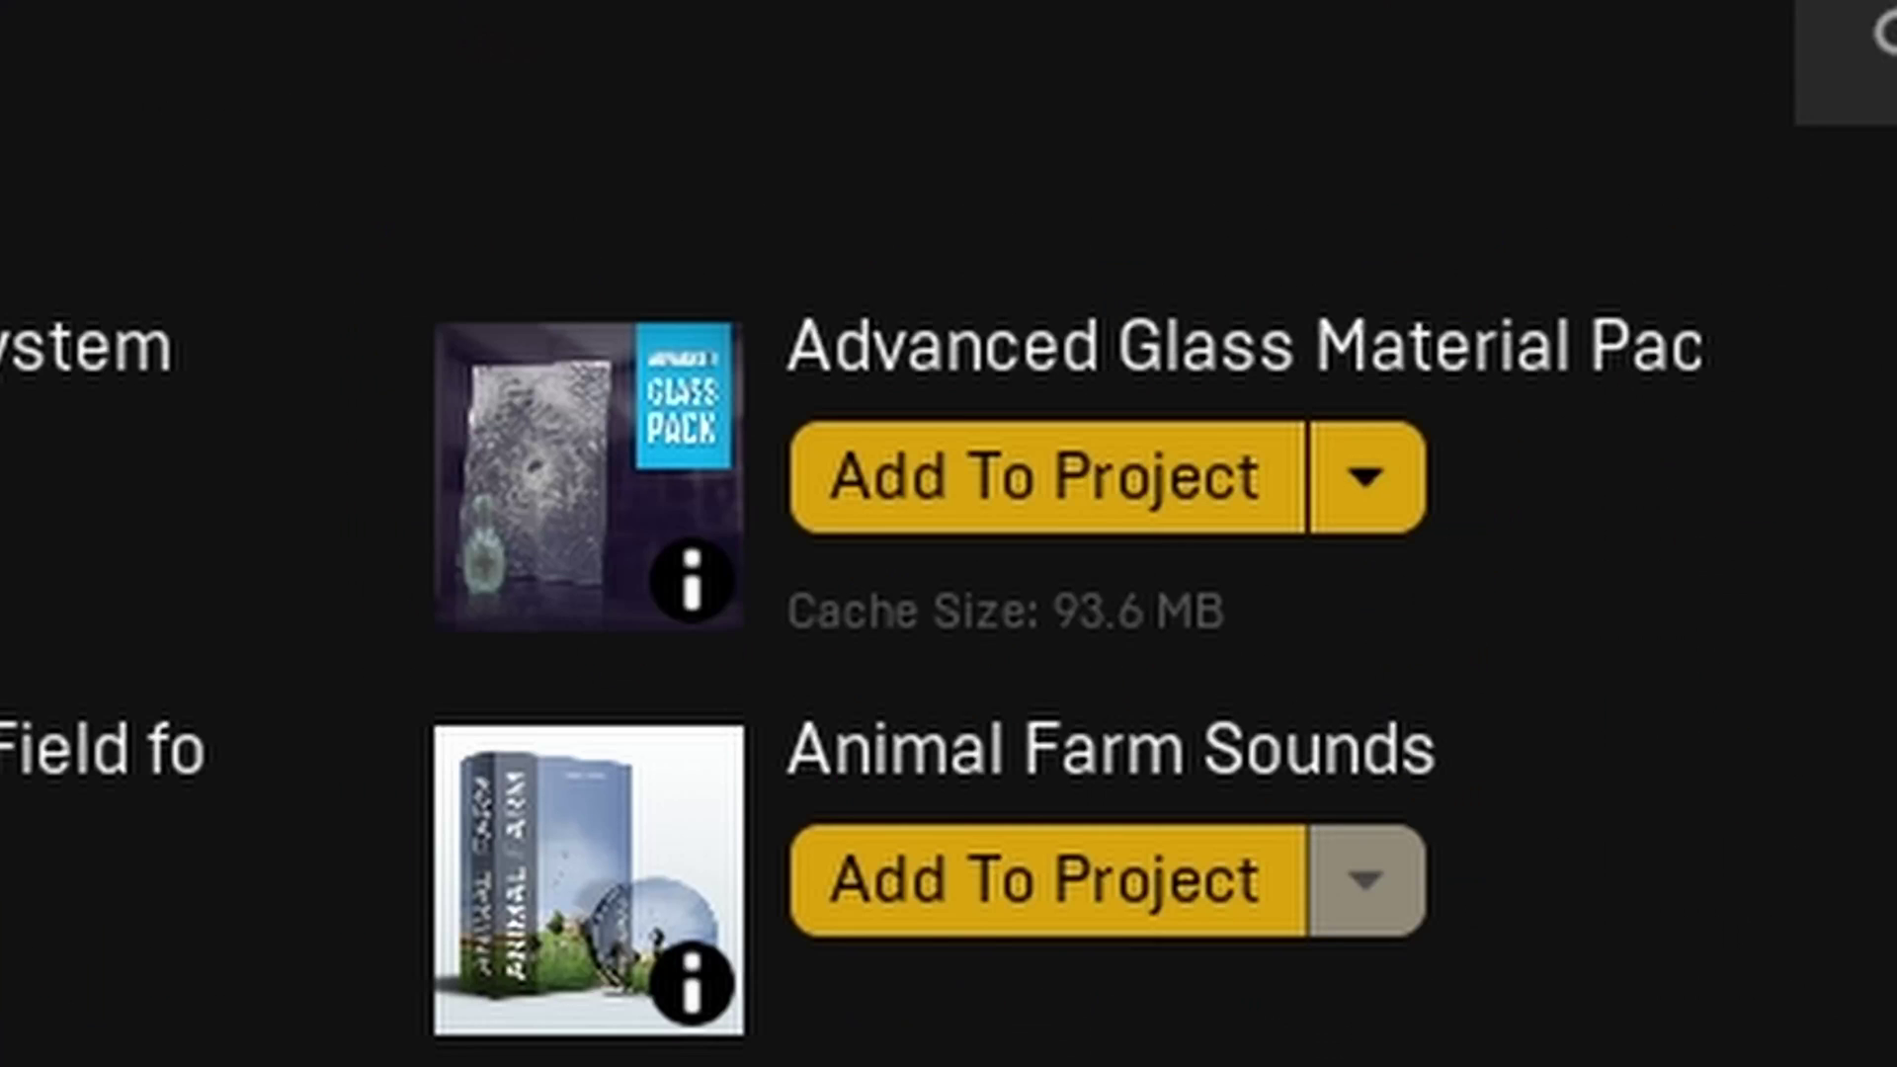
{"action": "left_click", "coordinate": [937, 358]}
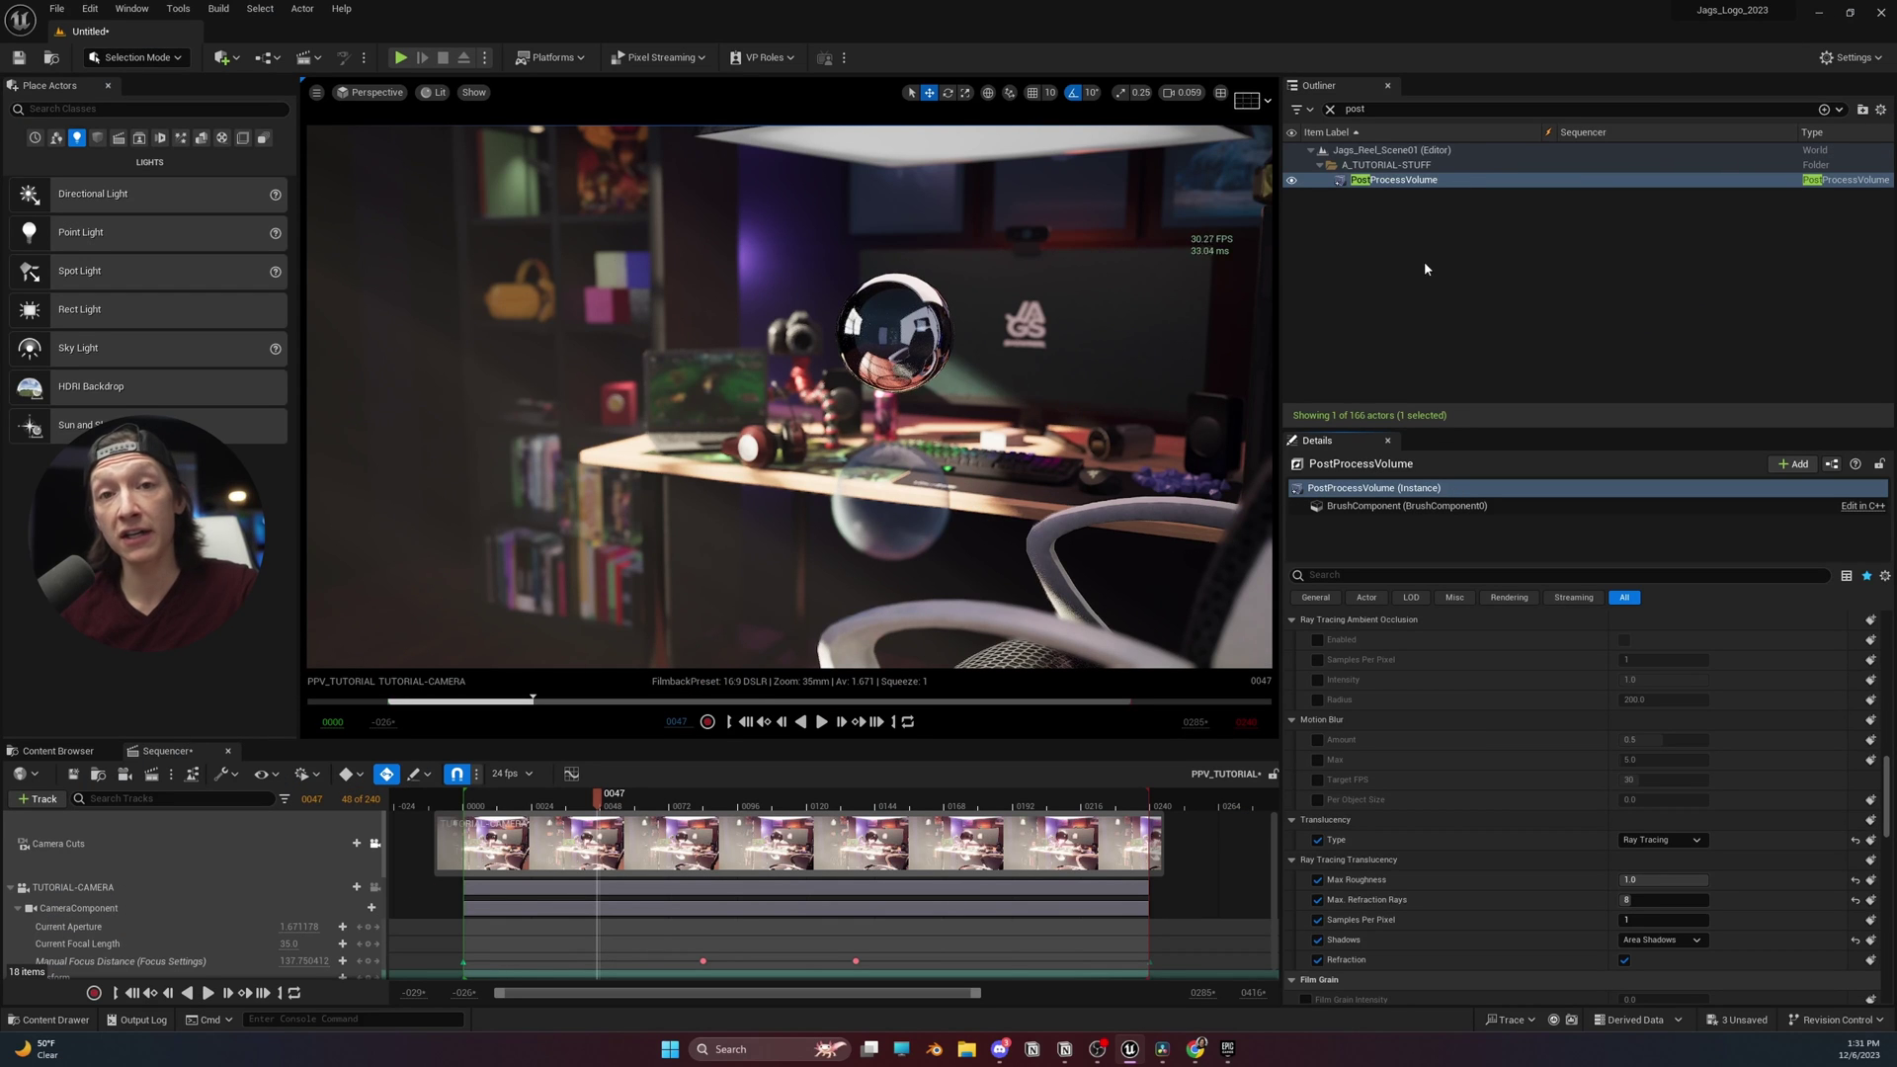
{"action": "left_click", "coordinate": [1660, 841]}
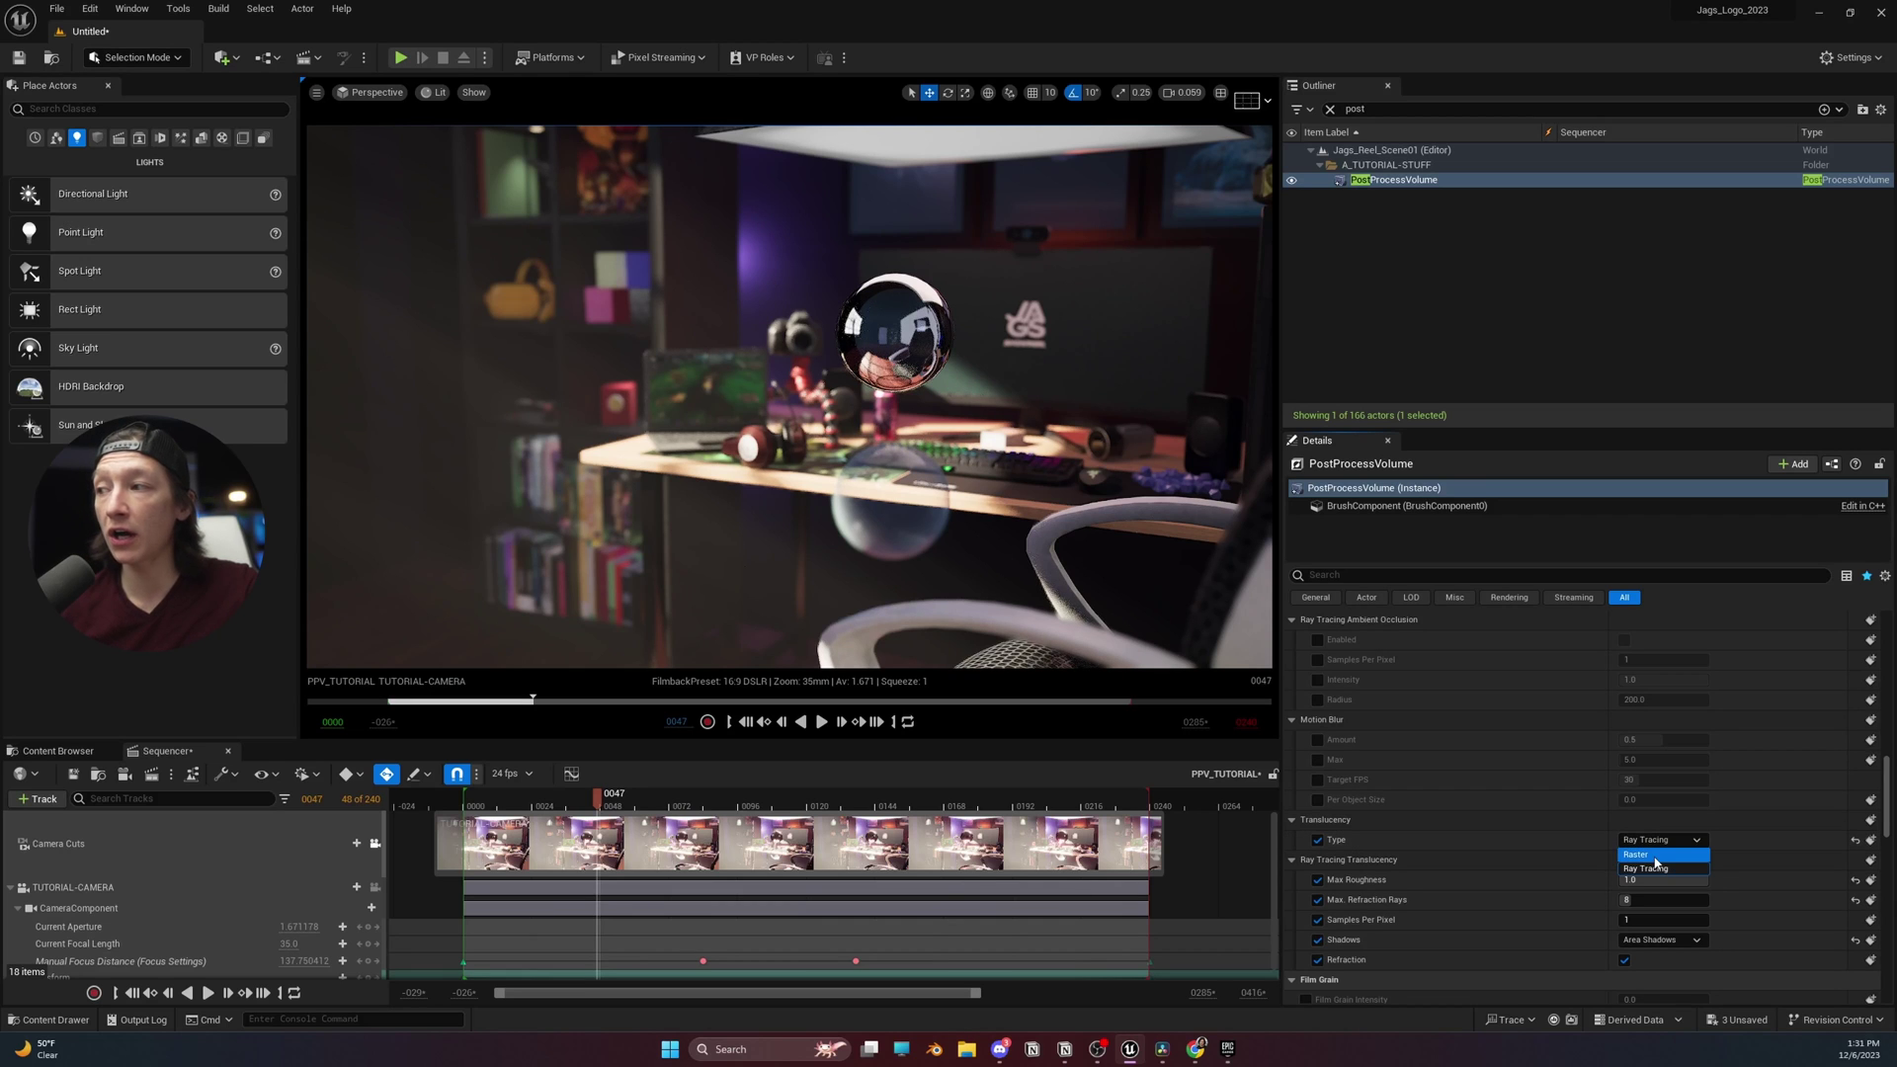
{"action": "left_click", "coordinate": [1636, 854]}
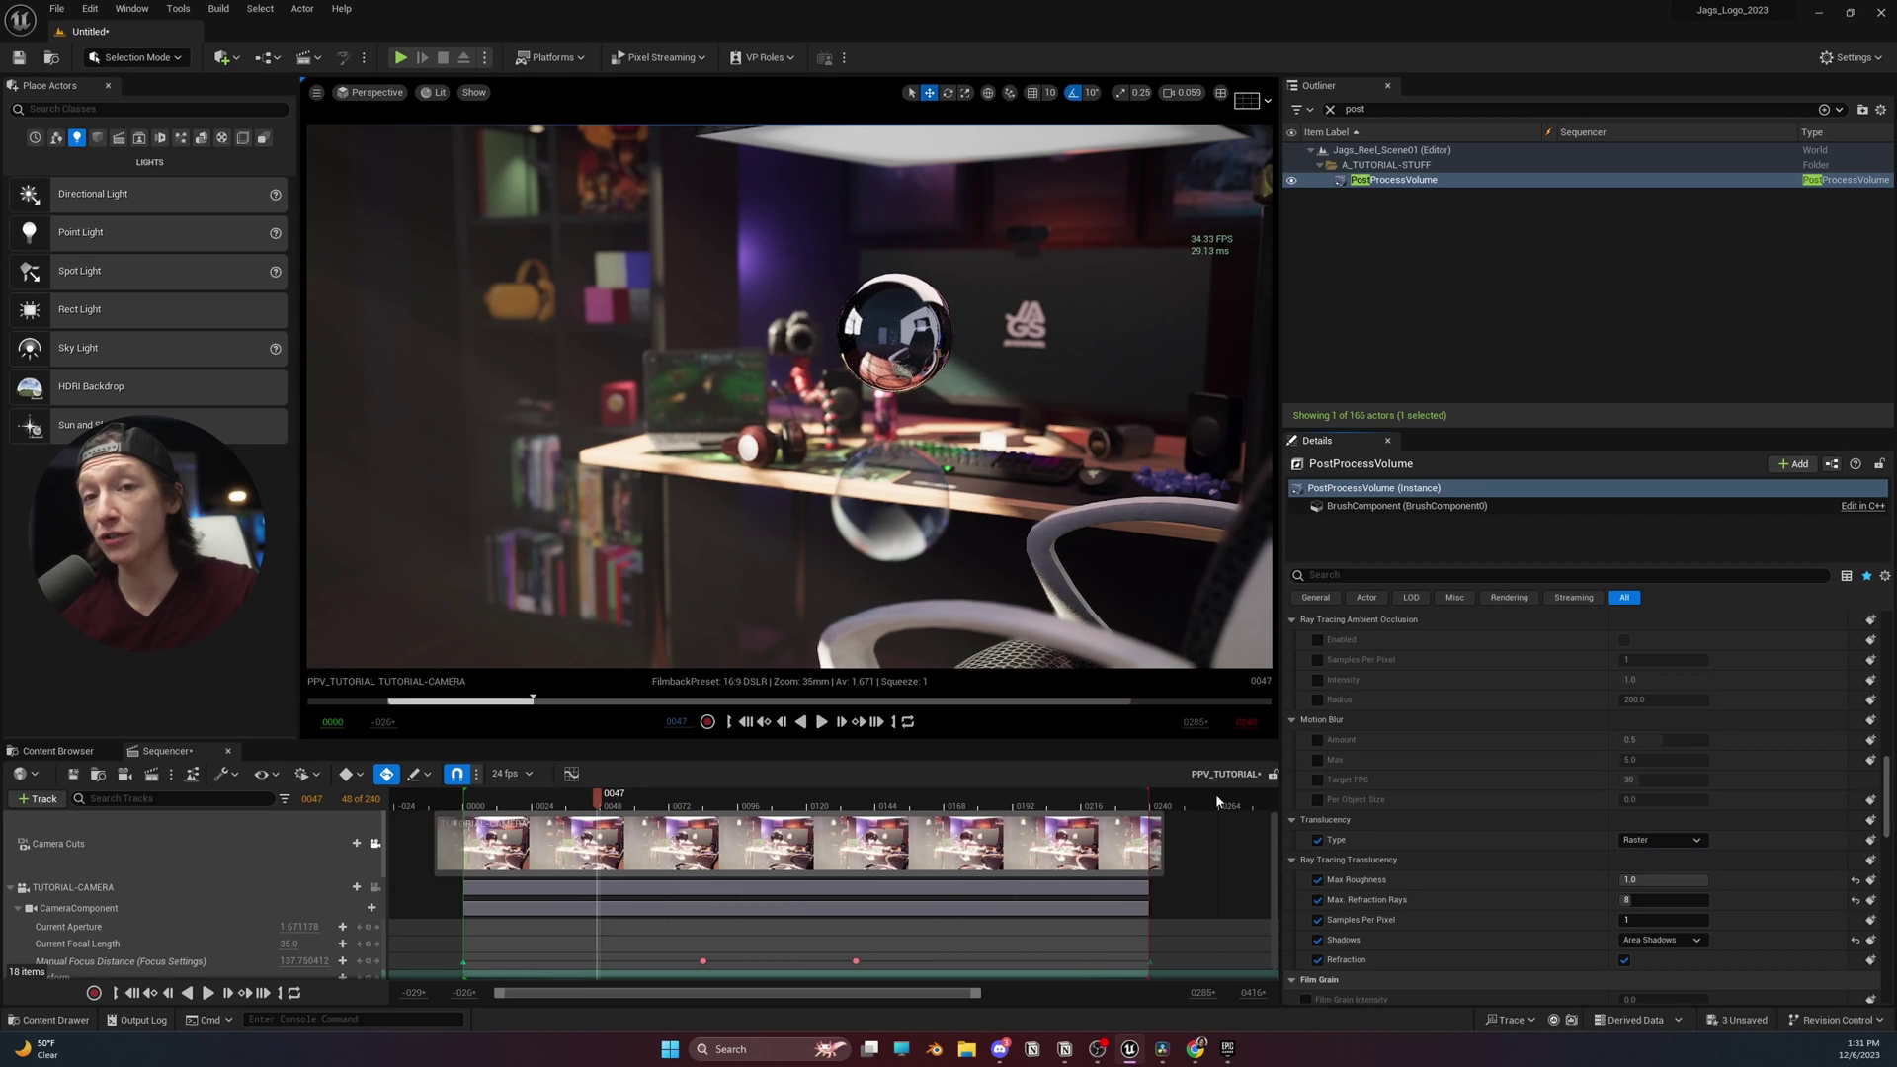
{"action": "left_click", "coordinate": [1657, 843]}
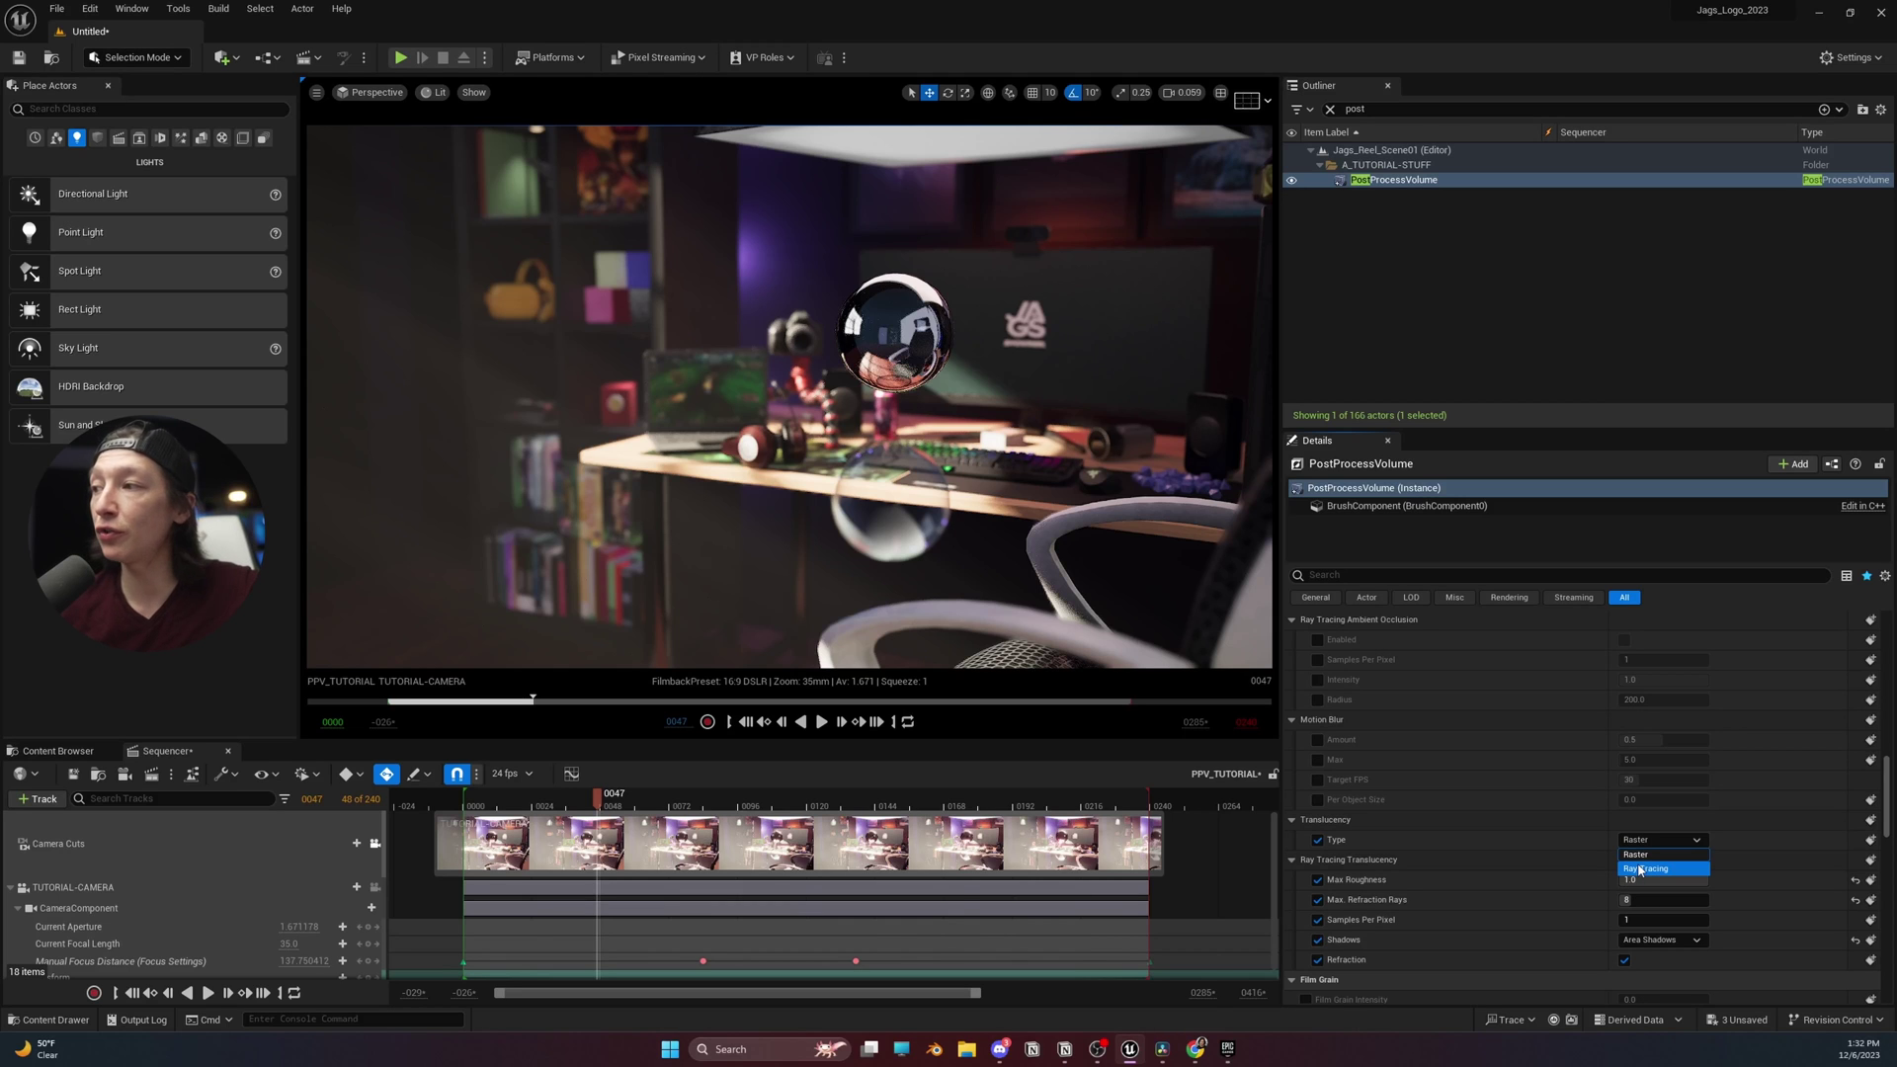
{"action": "left_click", "coordinate": [1640, 870]}
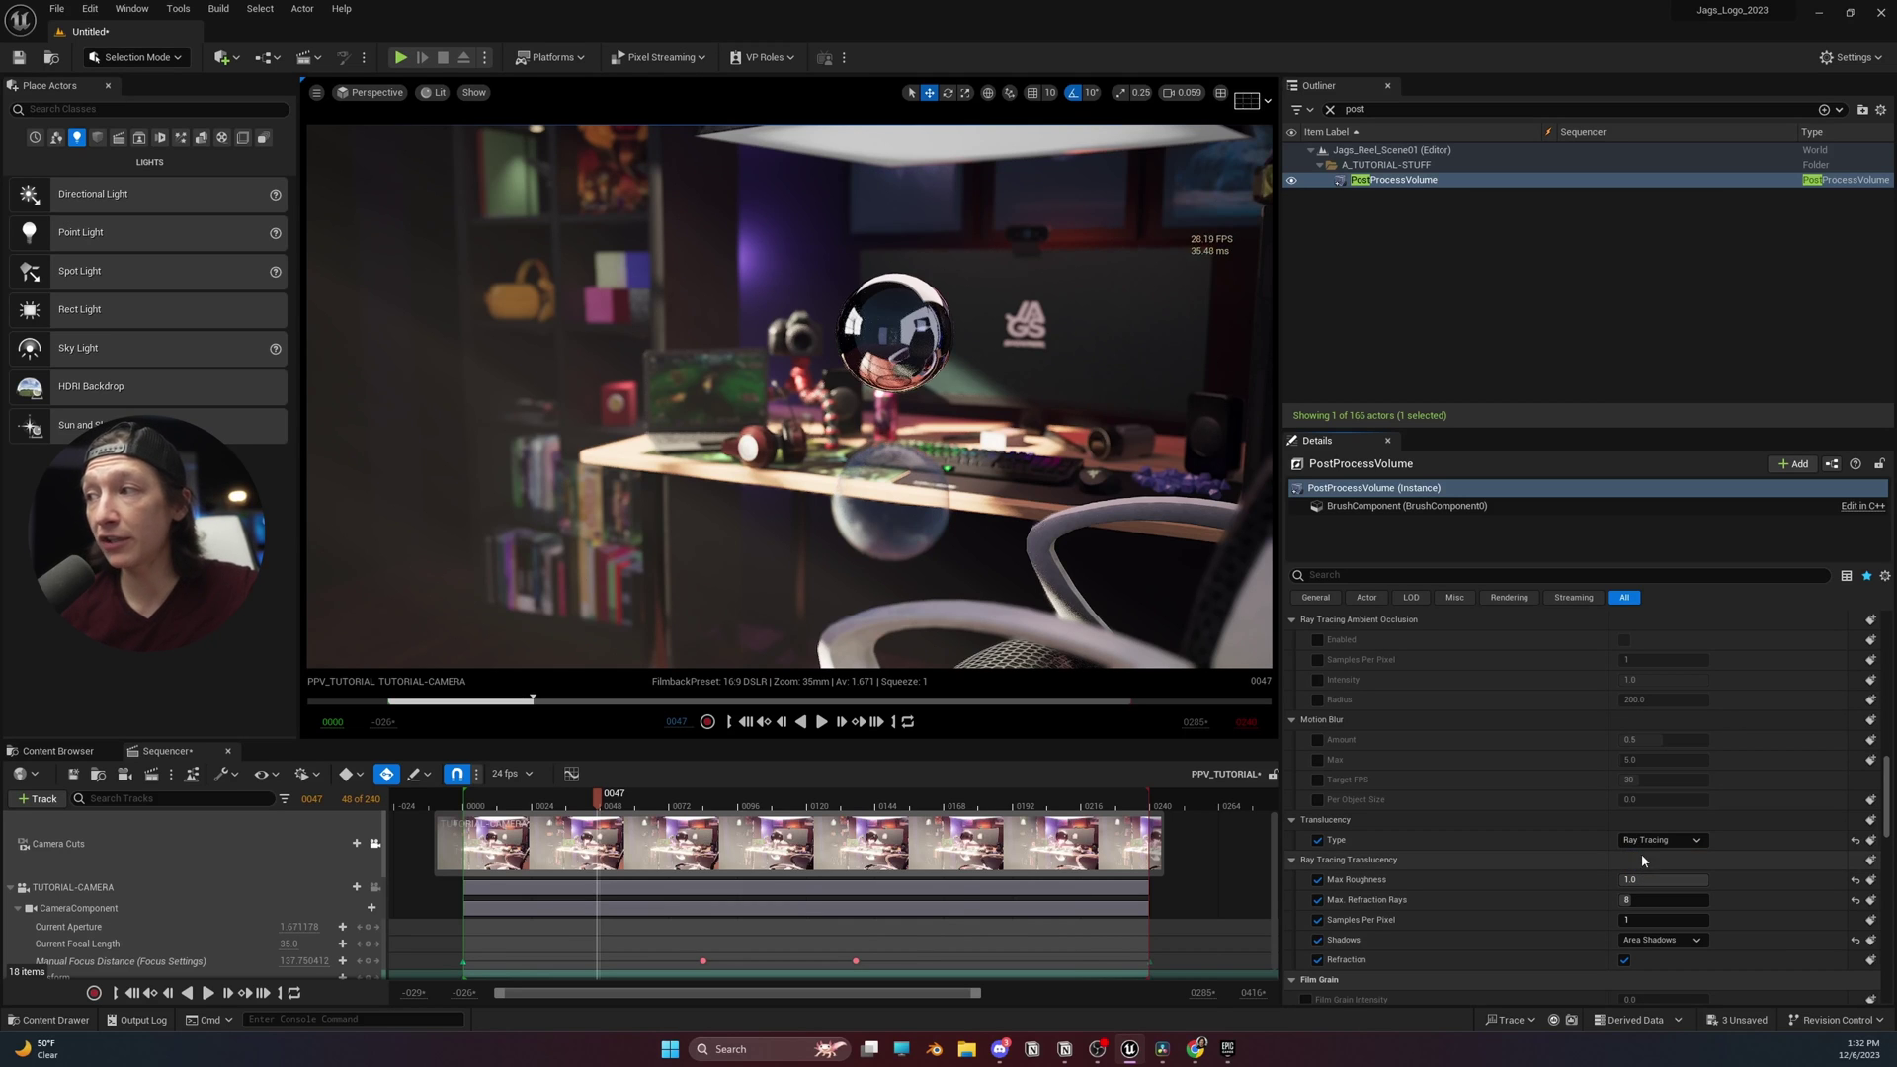